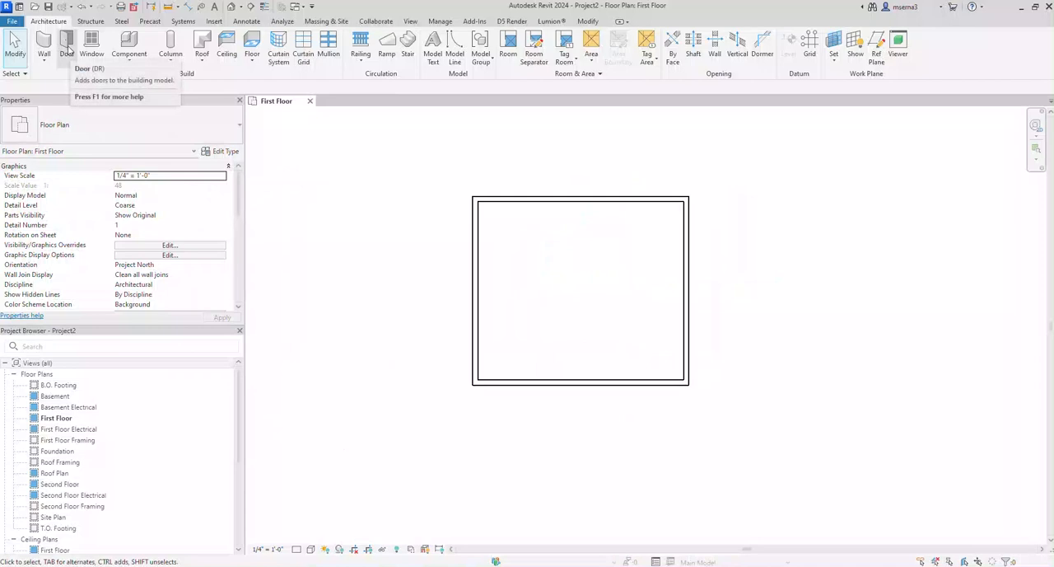
Step: Place a Single-Flush 36" x 84" door in the lower wall, about 2'-6" from the right wall, swinging inward with its hinge on the right
click(67, 48)
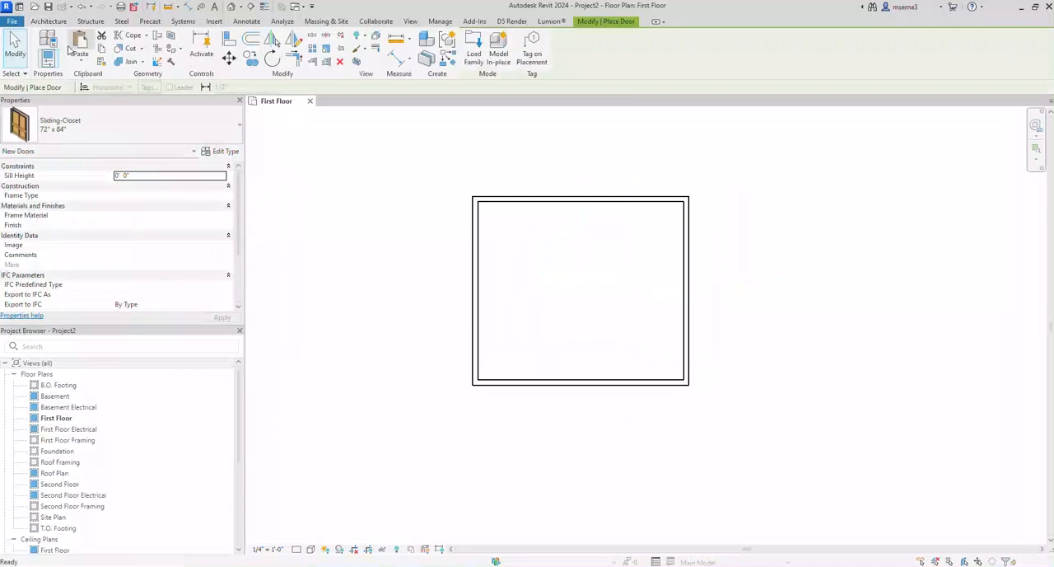
click(96, 122)
scroll(85, 292, up, 4)
scroll(58, 268, down, 2)
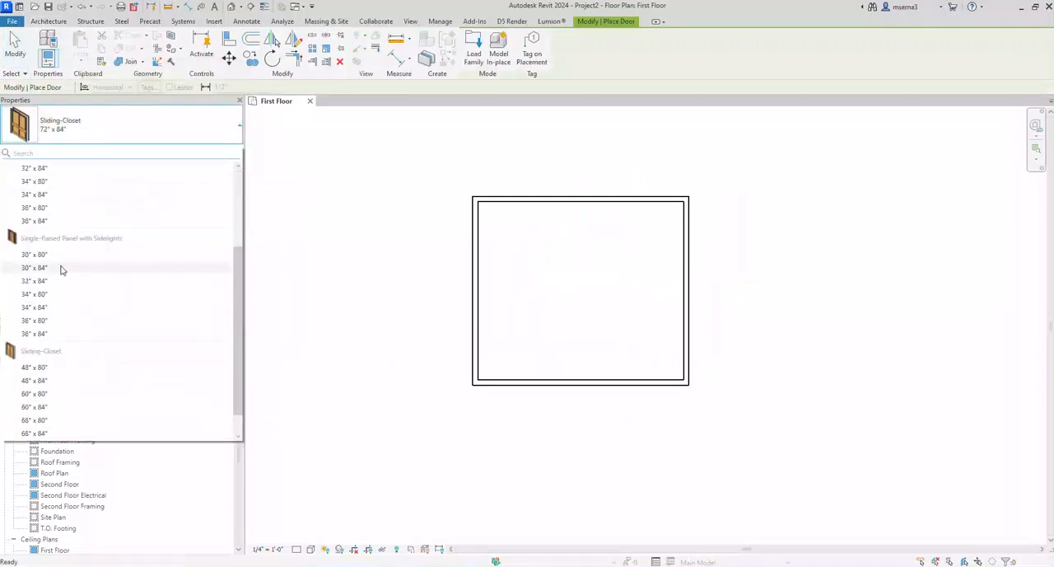
click(63, 311)
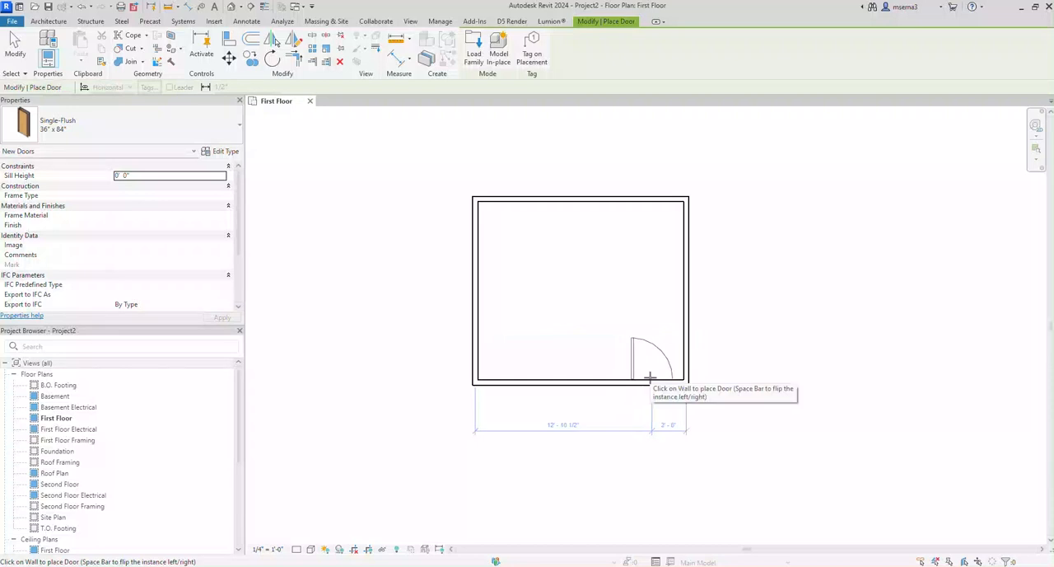
key(space)
key(space)
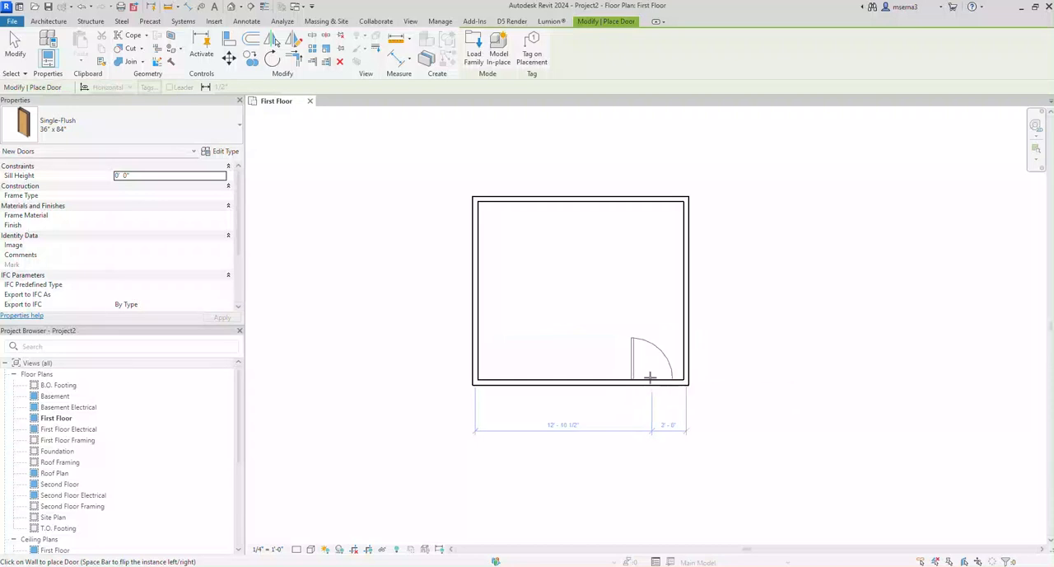
key(space)
key(space)
key(space)
click(650, 376)
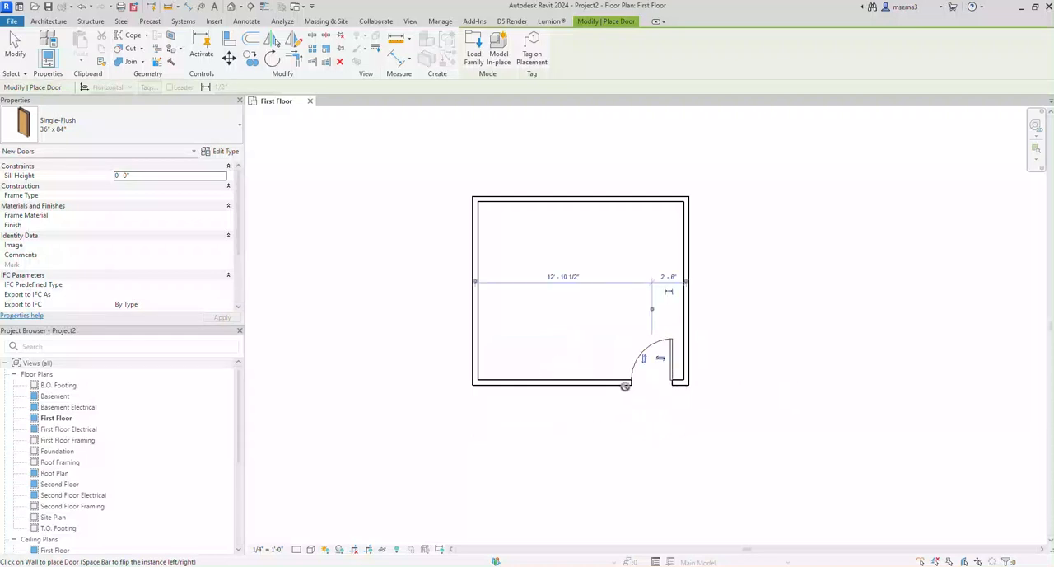
key(Escape)
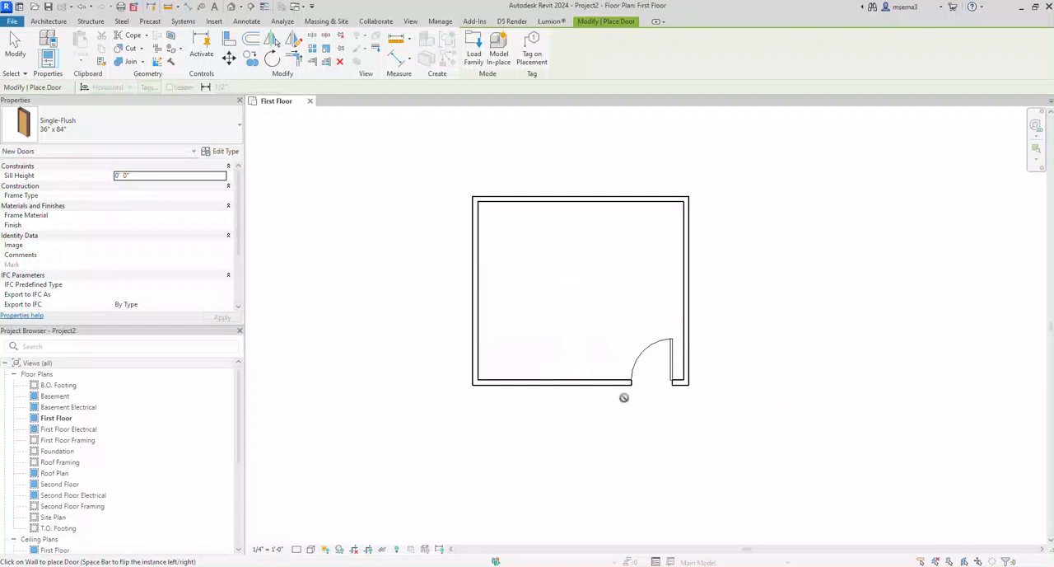
key(Escape)
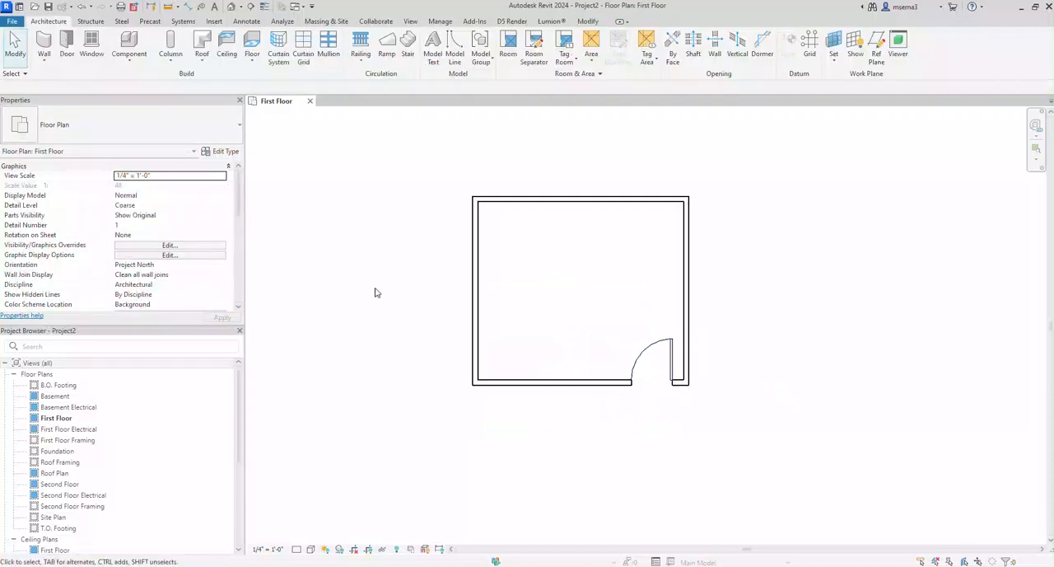
click(633, 353)
click(636, 445)
Step: Place four Fixed with Trim 36" x 48" windows, one near the middle of each wall, with the lower one left of the door
click(98, 42)
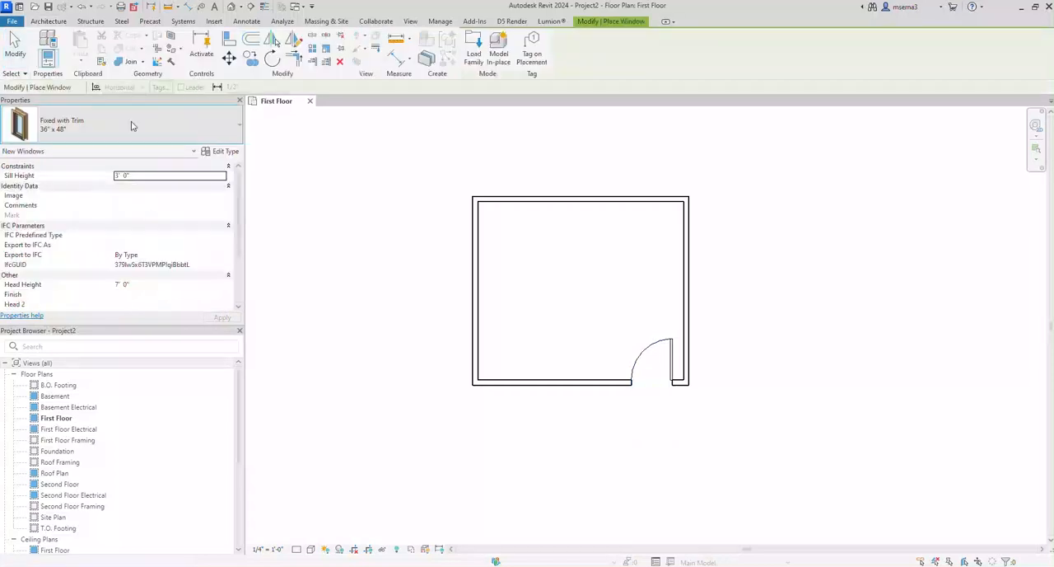
click(132, 125)
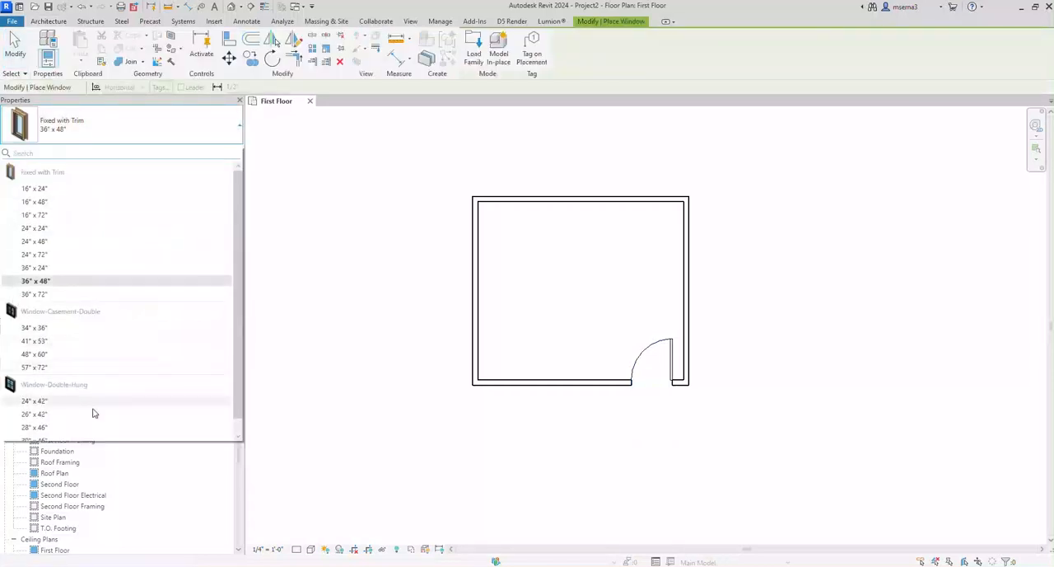
click(99, 282)
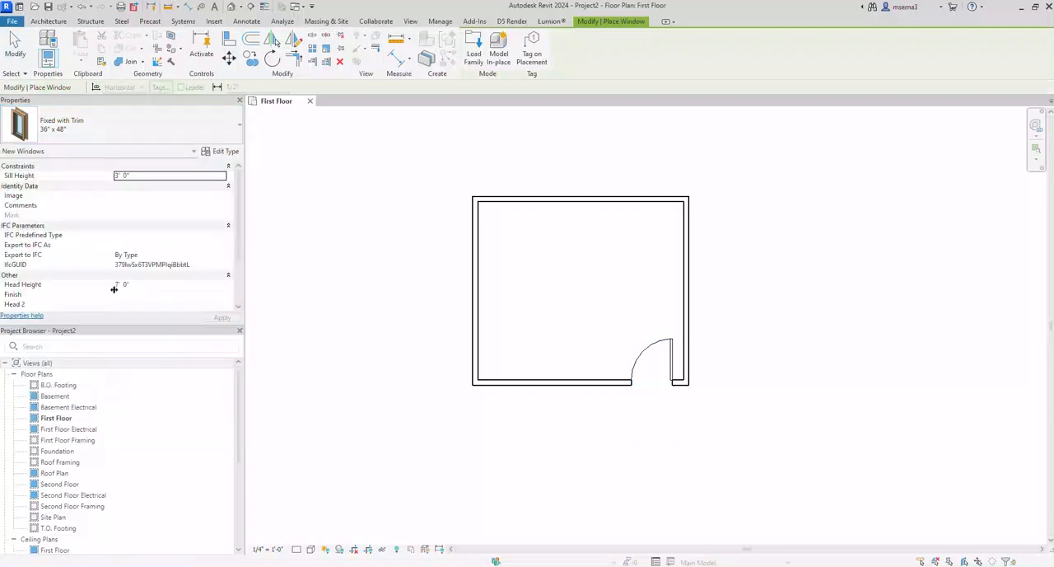
click(475, 265)
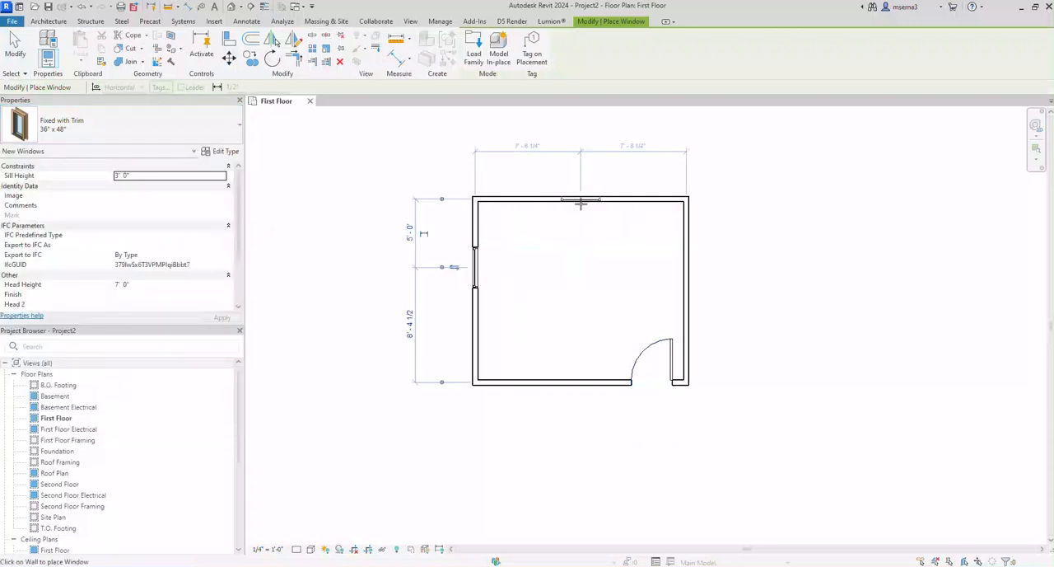
click(581, 204)
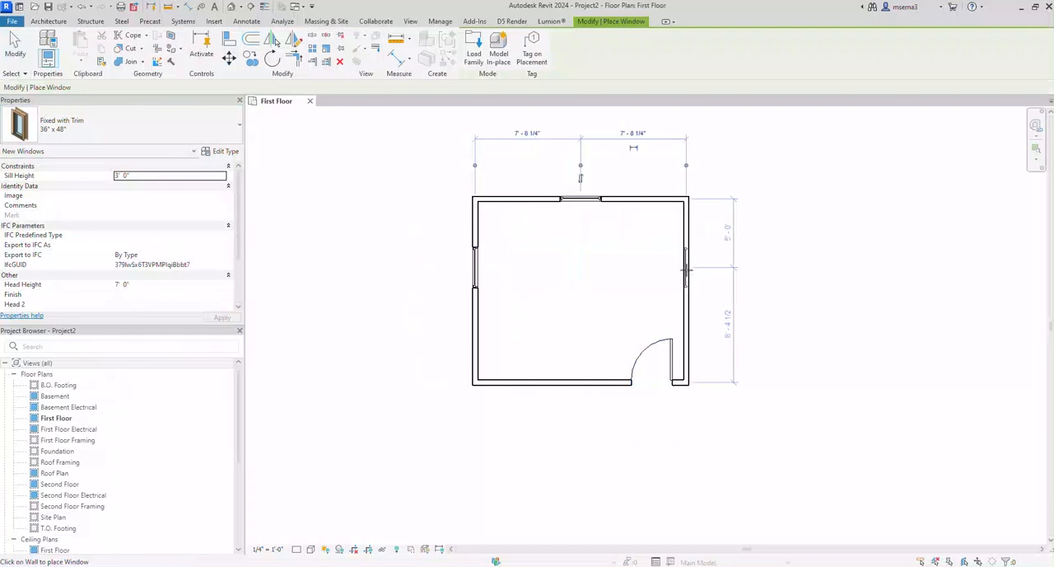
click(688, 273)
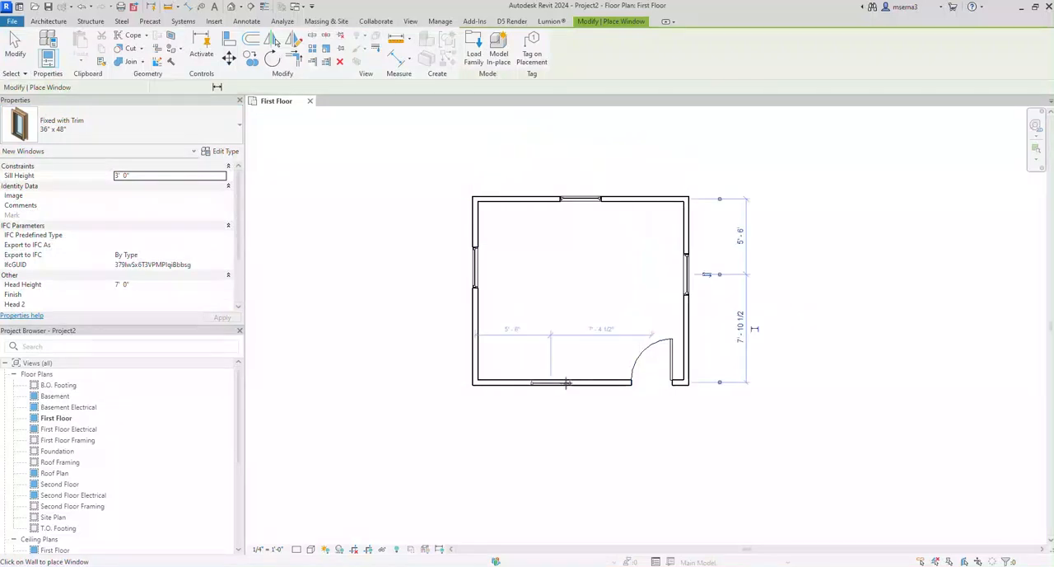
click(551, 382)
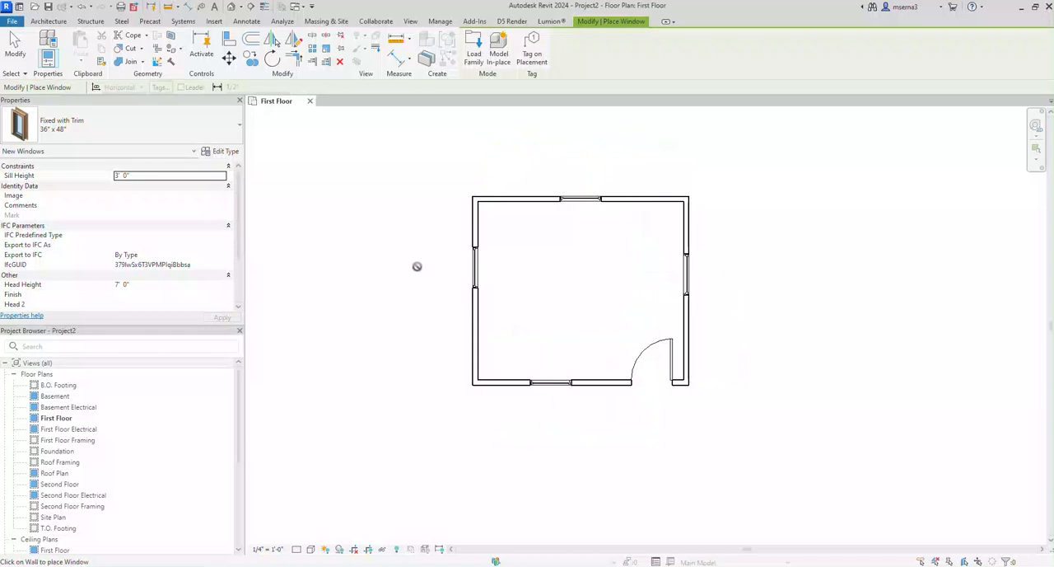
key(Escape)
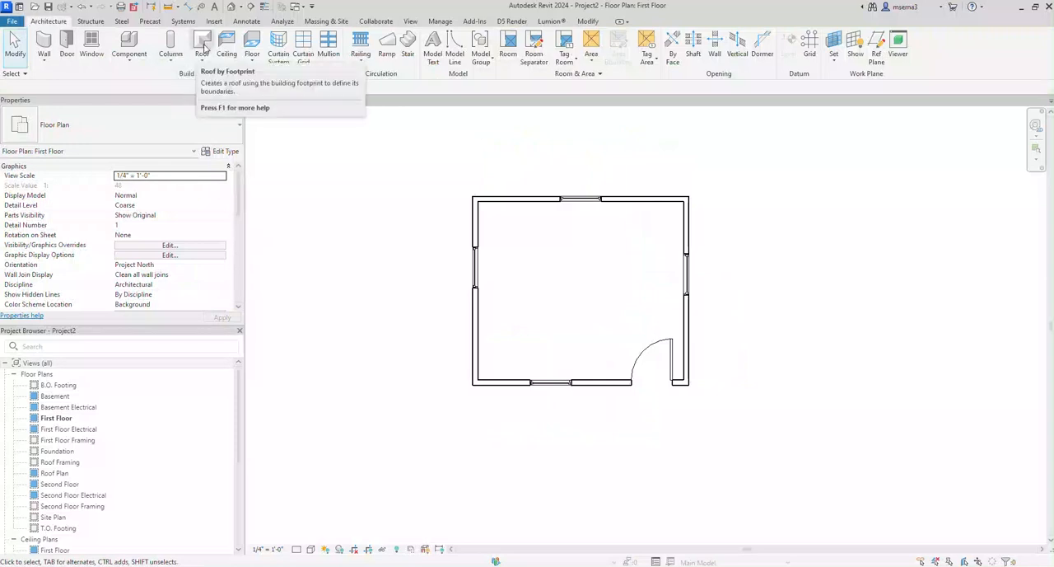
Step: Sketch a rectangular floor boundary along the inner wall faces using the Wood Joist 10" - Ceramic Tile floor type
click(252, 42)
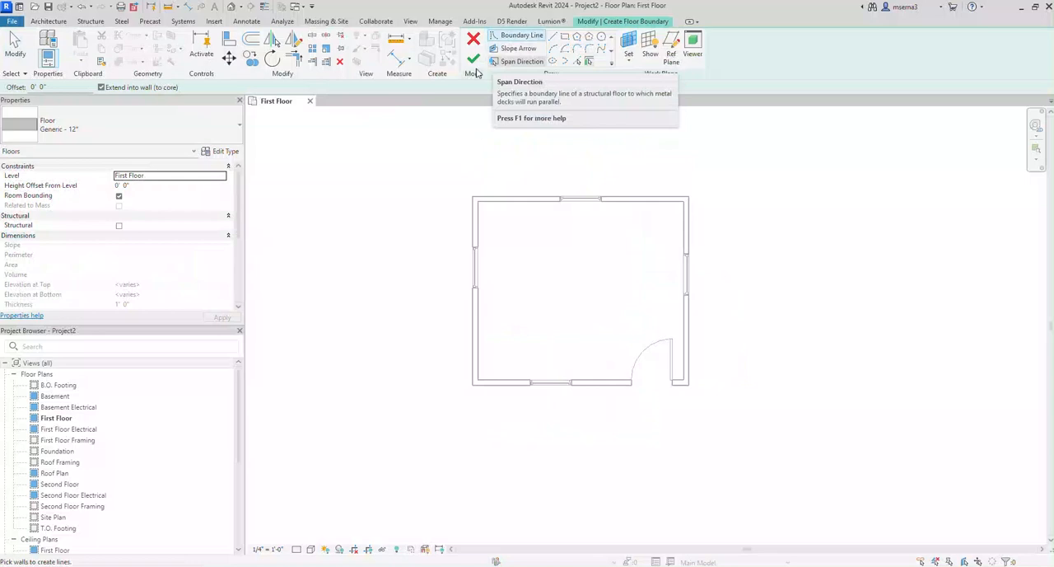
click(164, 117)
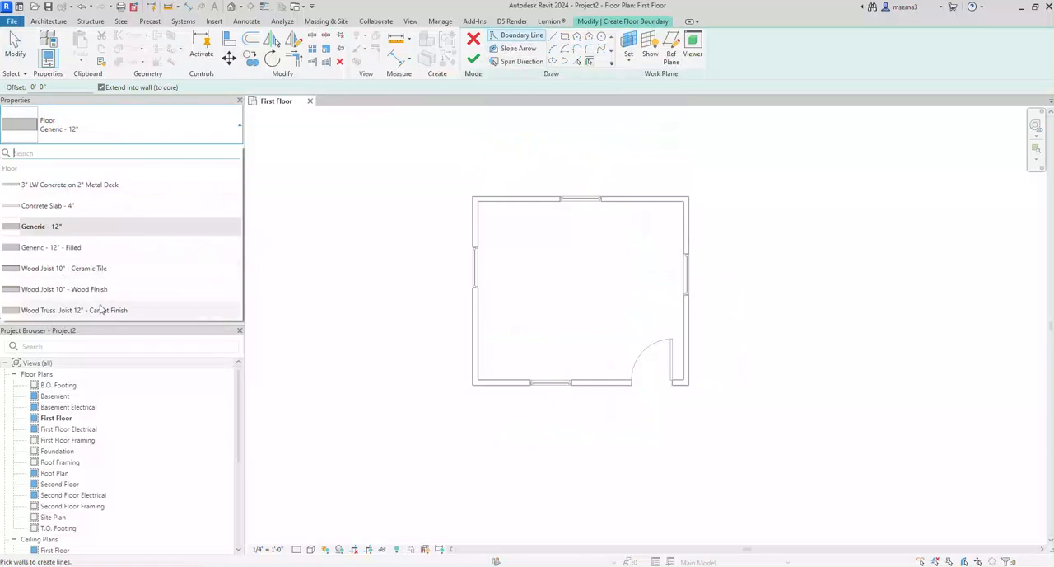
click(126, 269)
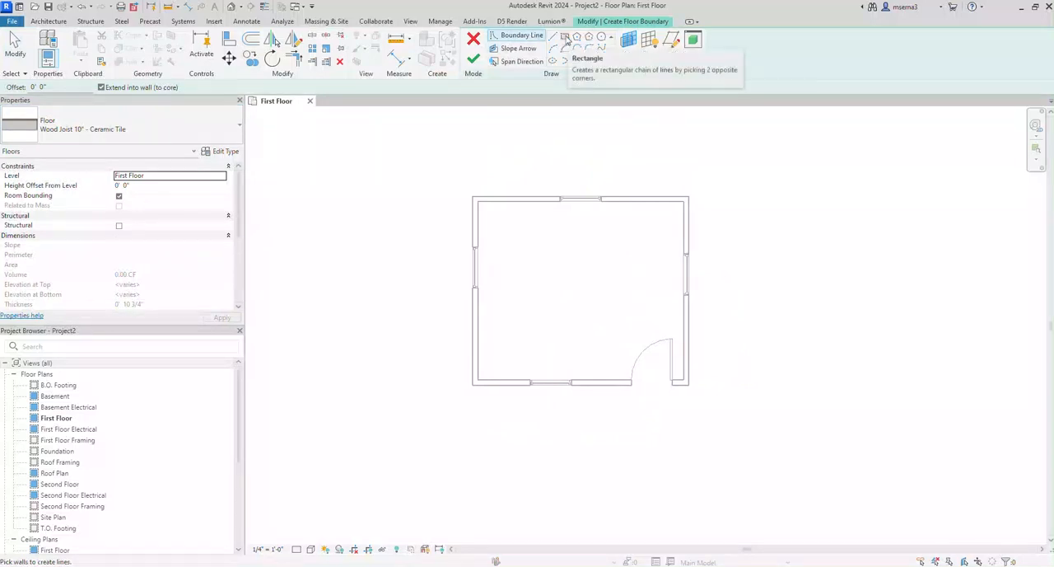
click(566, 39)
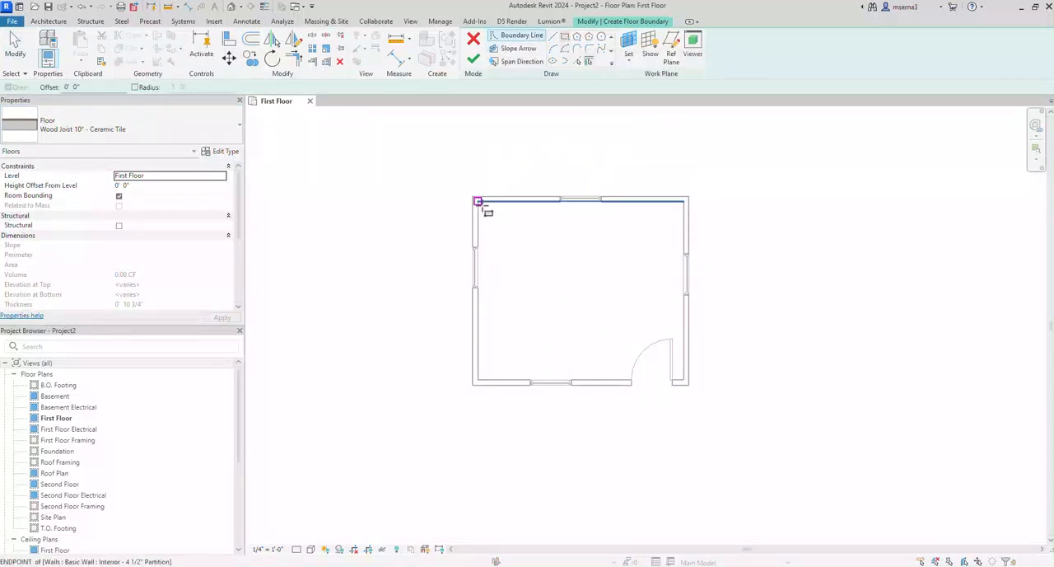
click(477, 201)
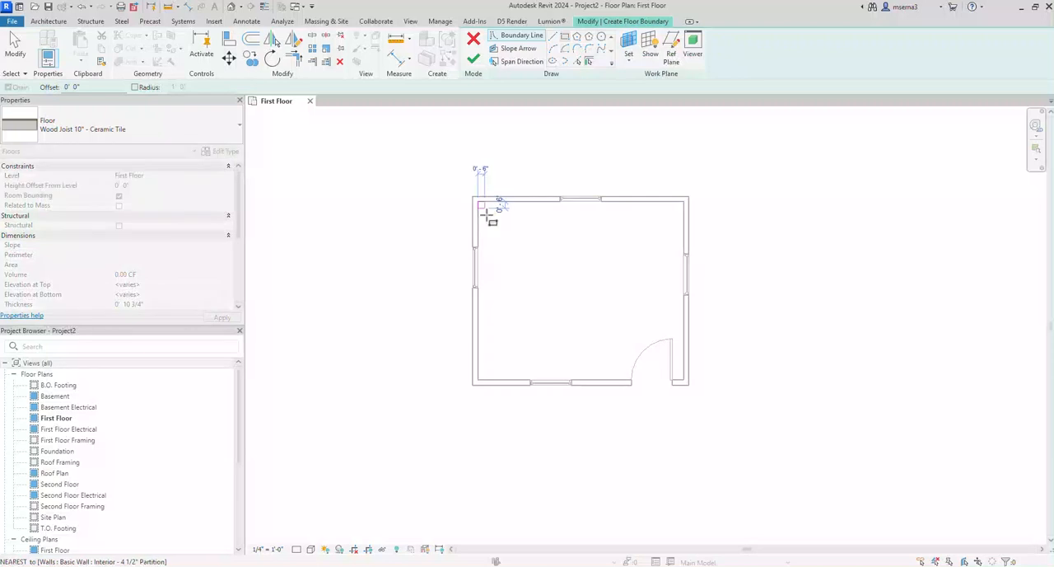
click(684, 381)
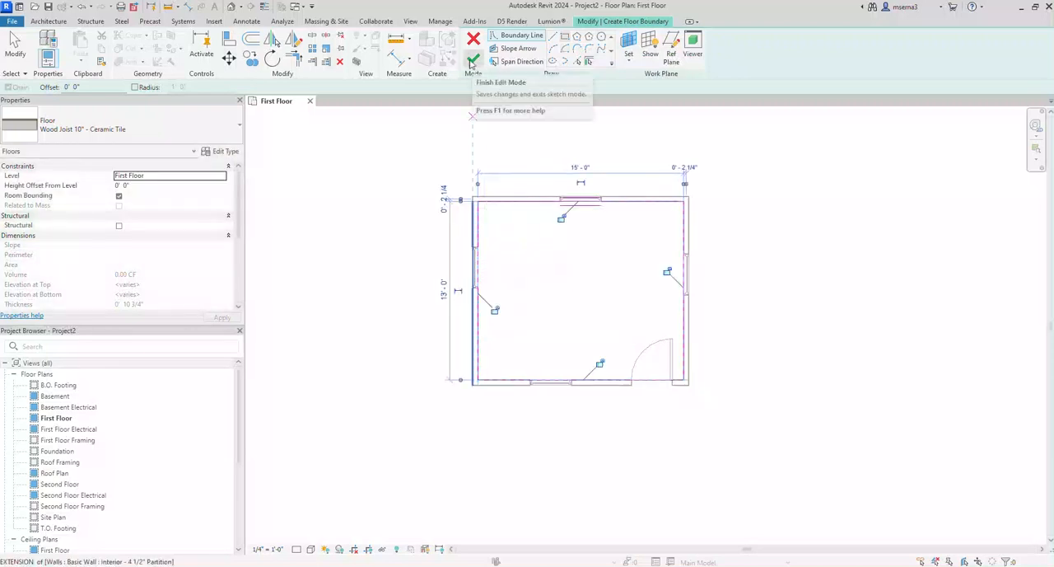
Step: Move the four floor boundary lines out to the outer wall faces and finish the floor sketch
click(496, 199)
click(560, 212)
click(472, 223)
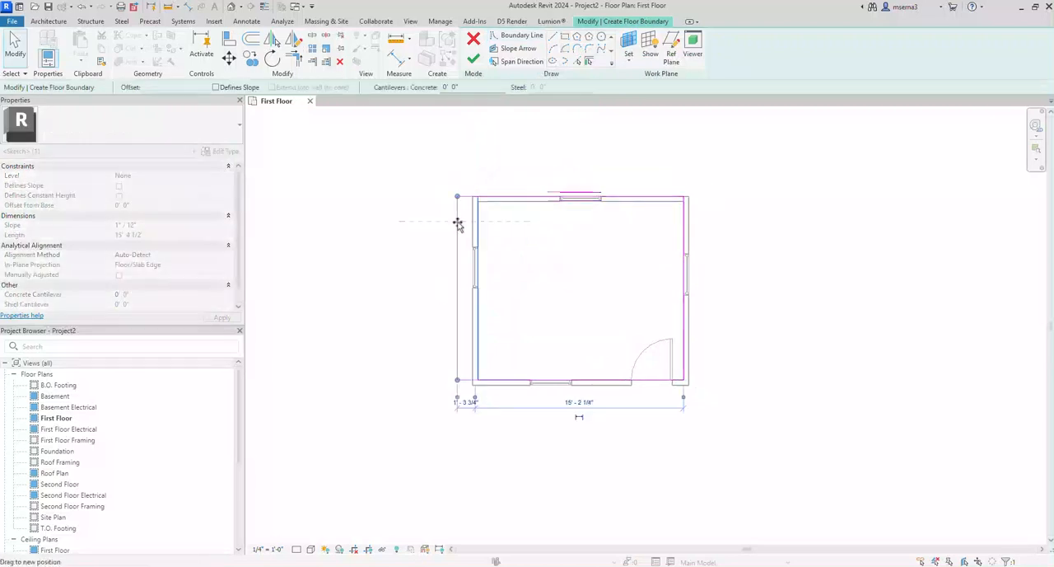
drag(468, 223, 468, 223)
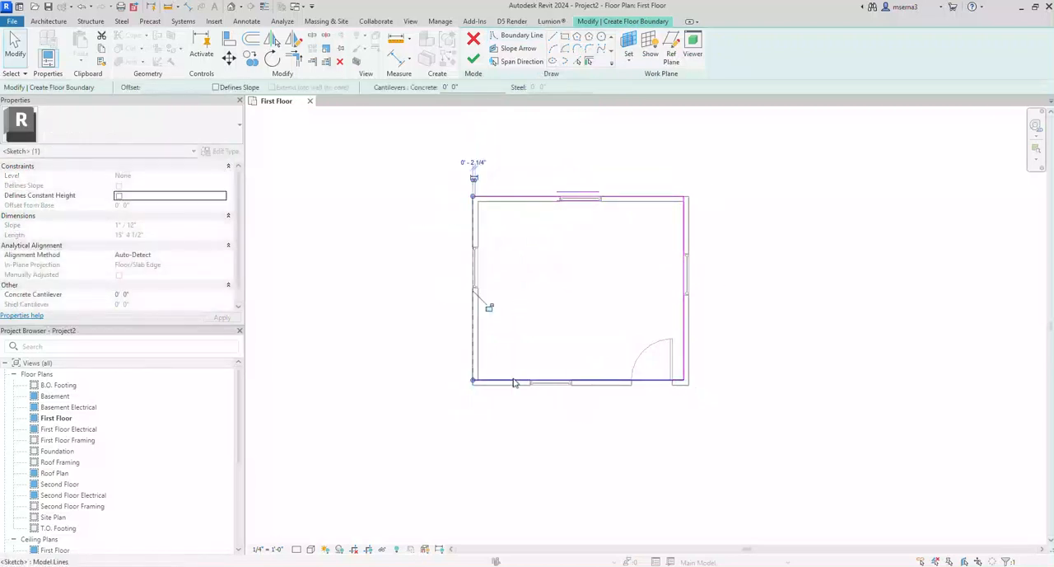
mouse_move(513, 380)
mouse_down()
mouse_move(517, 401)
mouse_move(520, 385)
mouse_up()
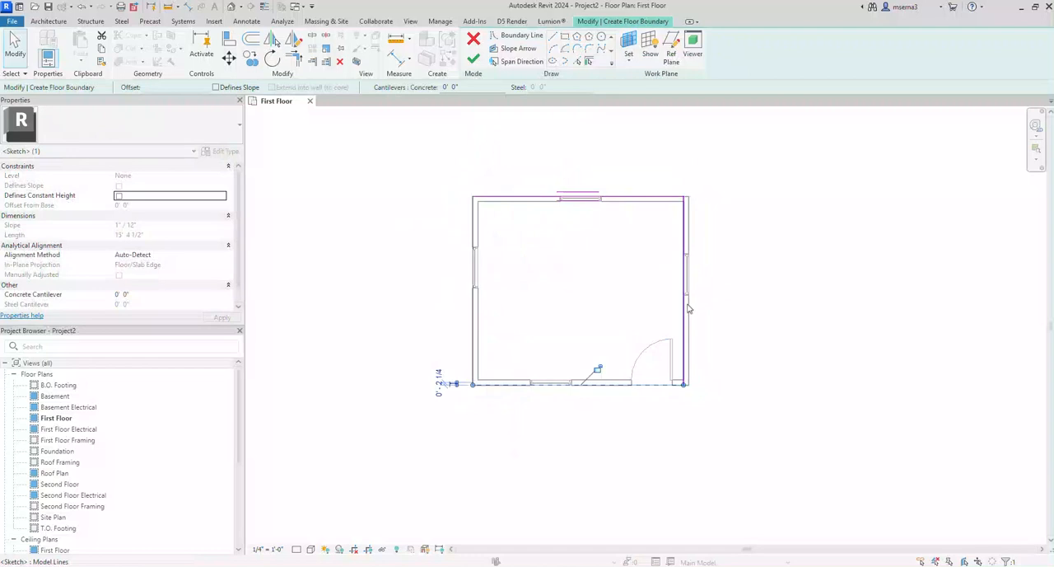
mouse_move(684, 304)
mouse_down()
mouse_move(711, 305)
mouse_move(693, 304)
mouse_up()
click(775, 237)
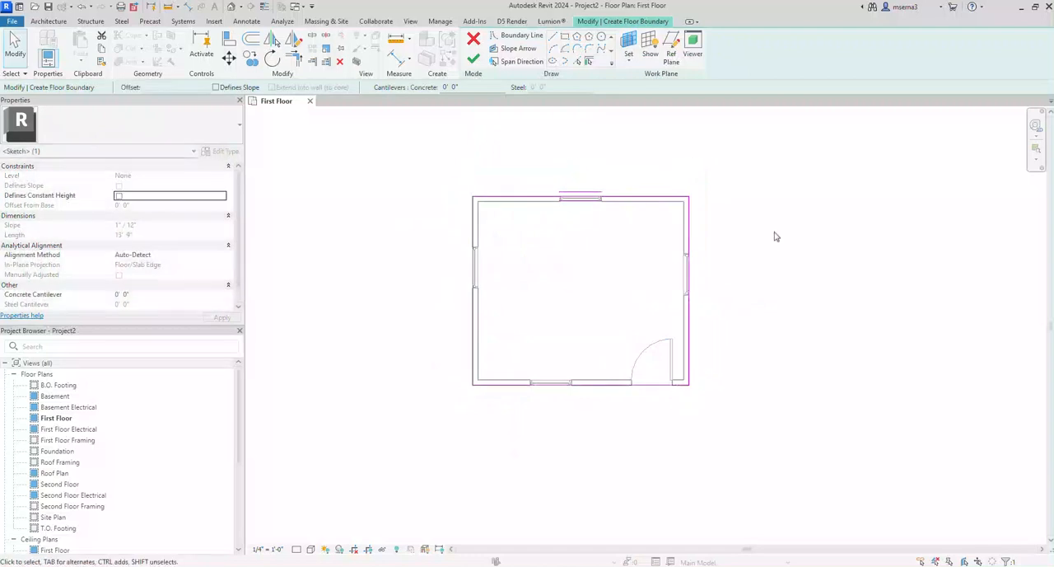
click(473, 59)
click(418, 282)
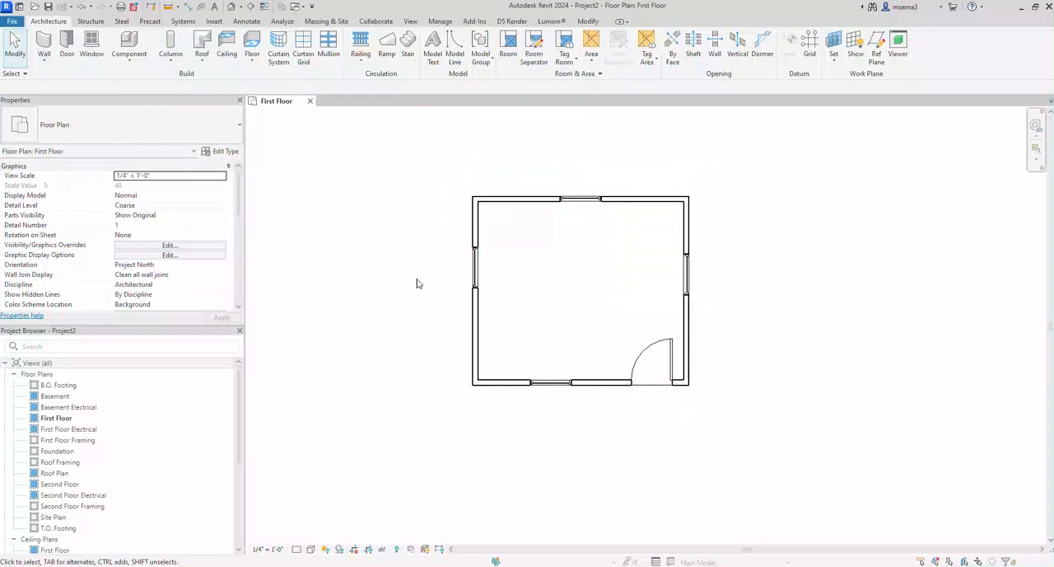
Step: Select the finished floor to examine its extent and type, then clear the selection
click(501, 254)
key(Escape)
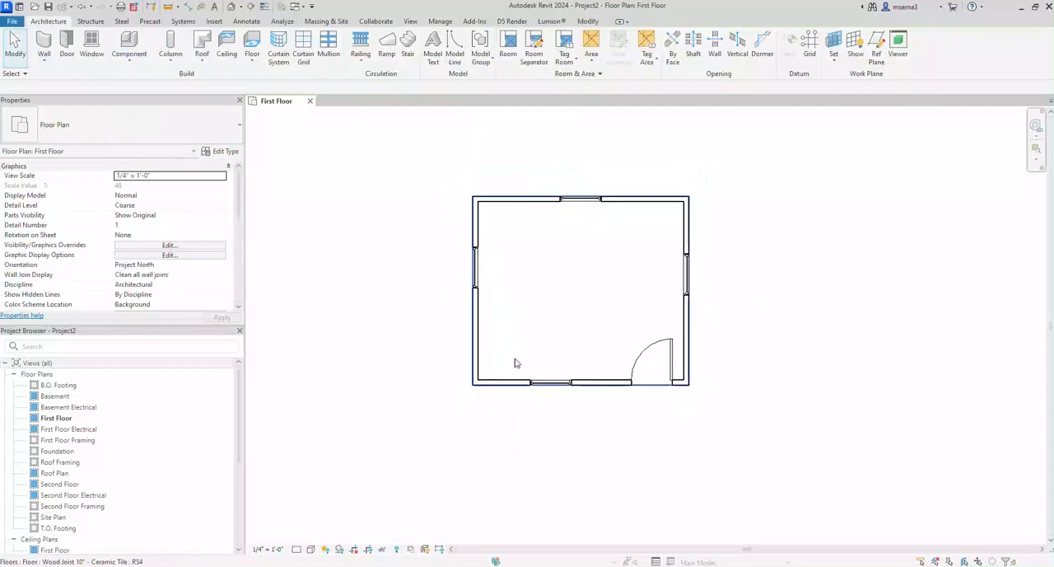
click(612, 302)
click(739, 261)
click(590, 276)
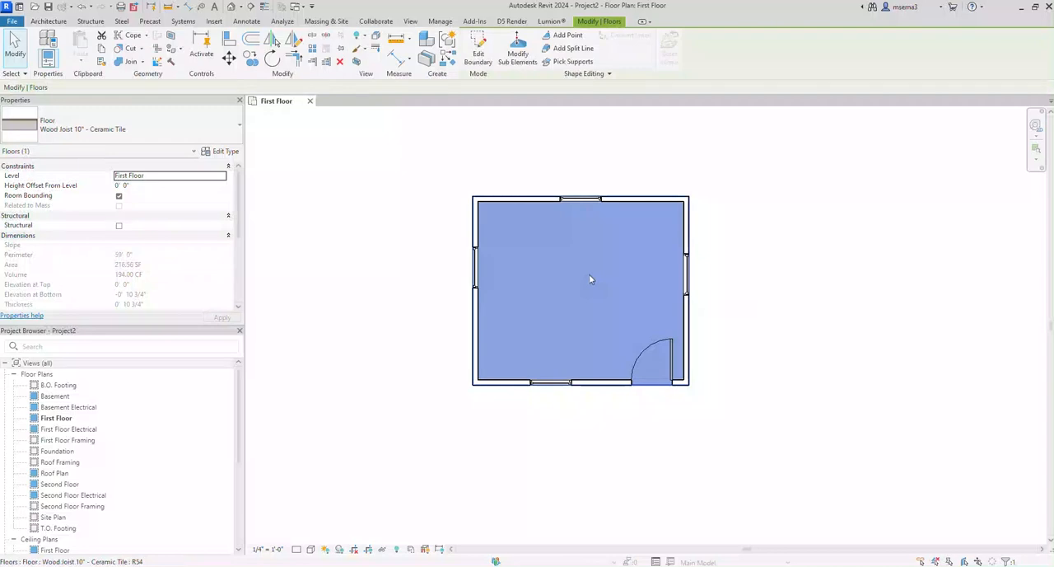
click(142, 117)
click(392, 225)
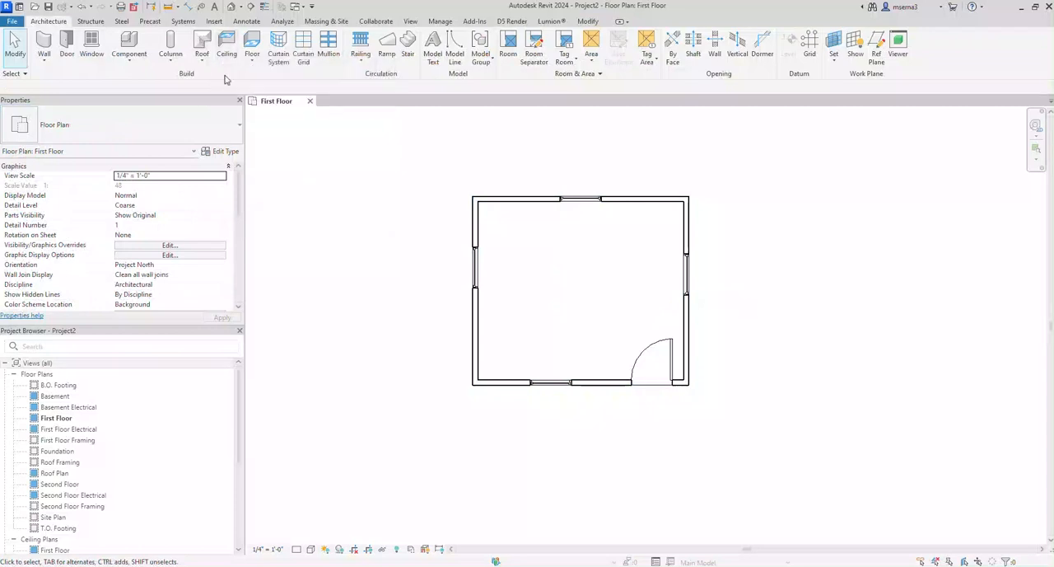
Step: Sketch a rectangular Compound Ceiling GWB on Furring along the inner wall faces, finish the sketch and clear the selection
click(233, 46)
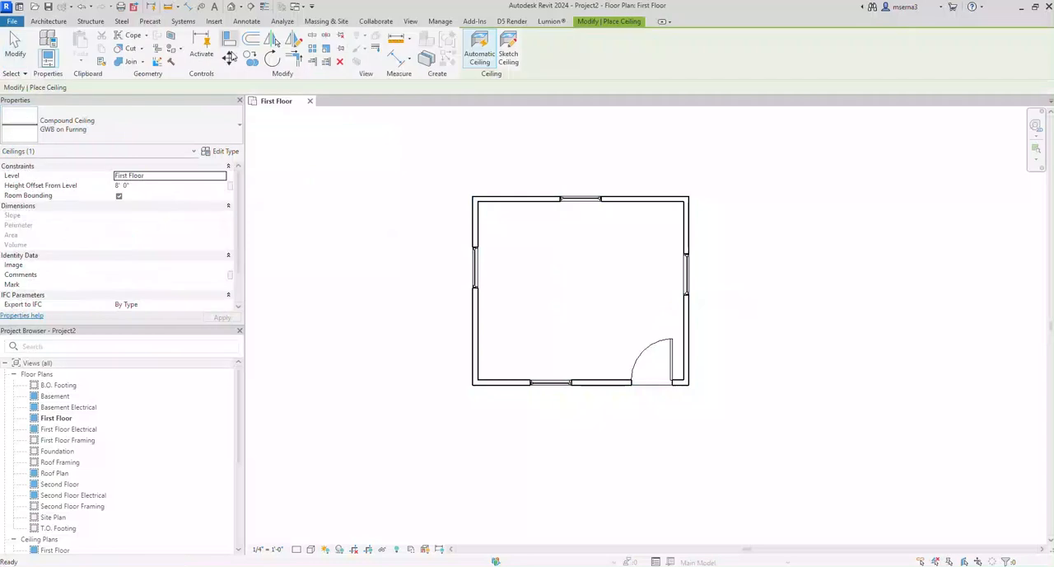
click(130, 122)
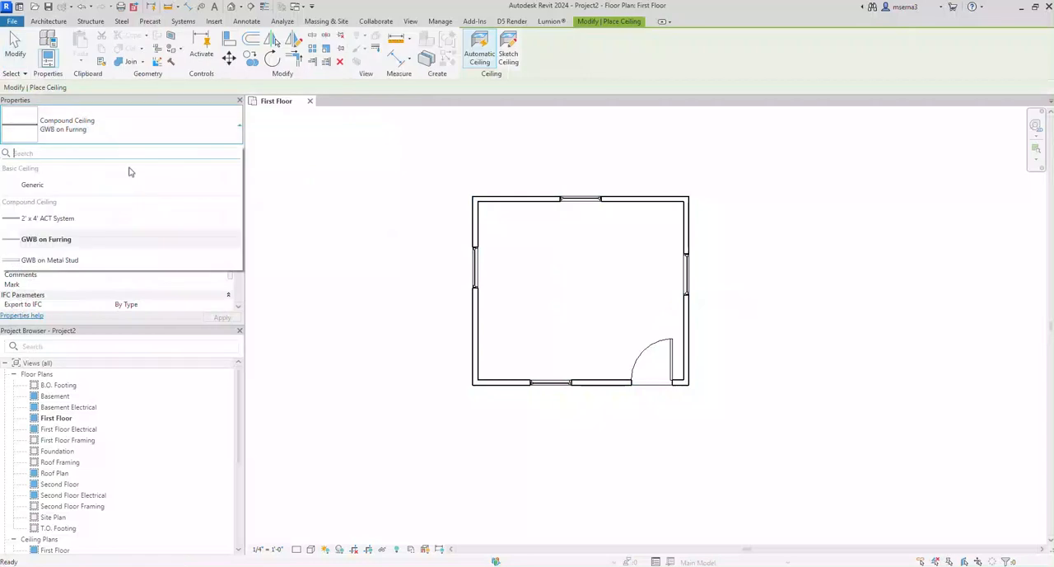
click(128, 239)
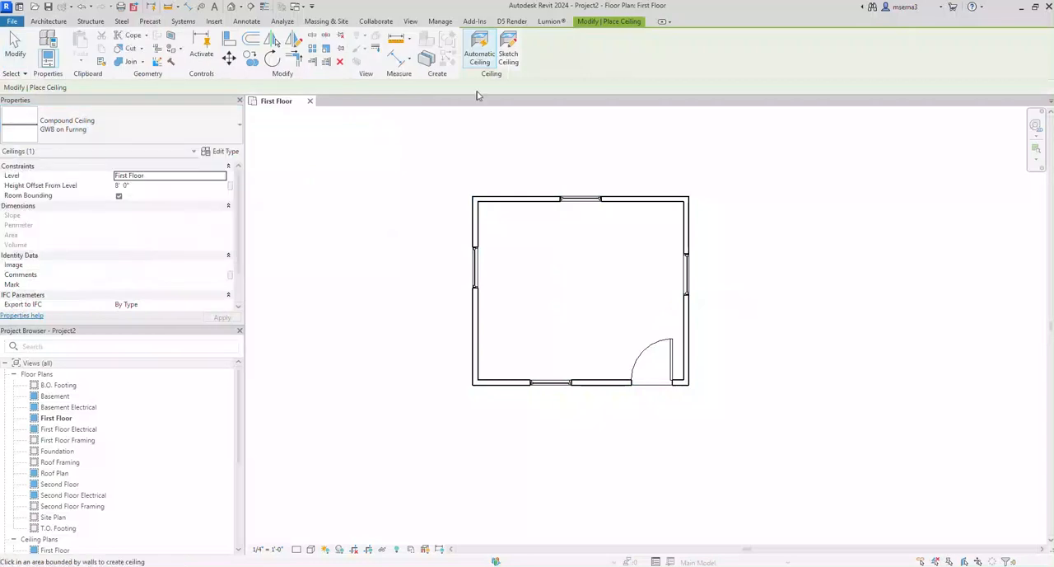
click(509, 49)
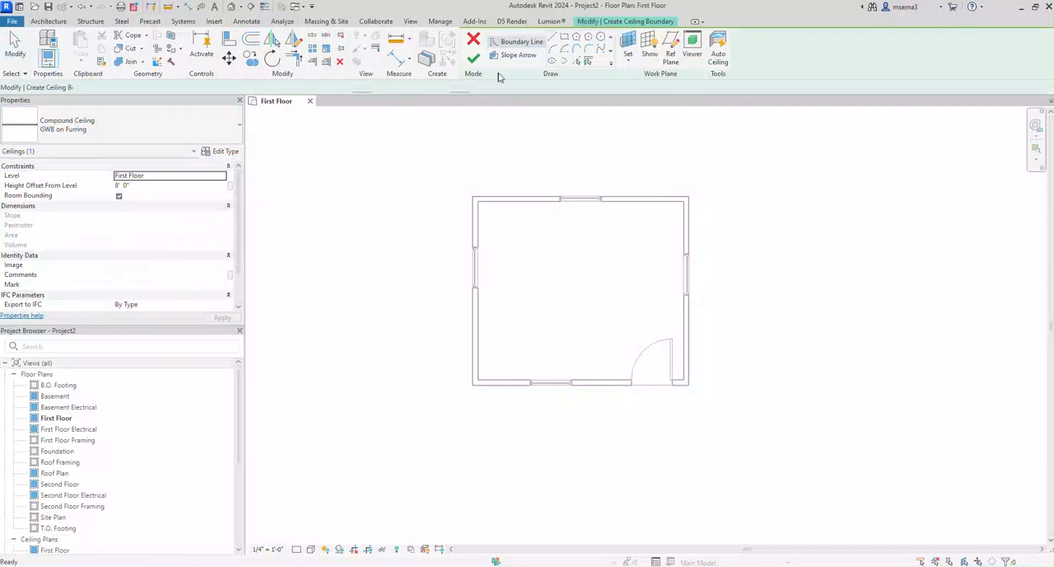
click(565, 38)
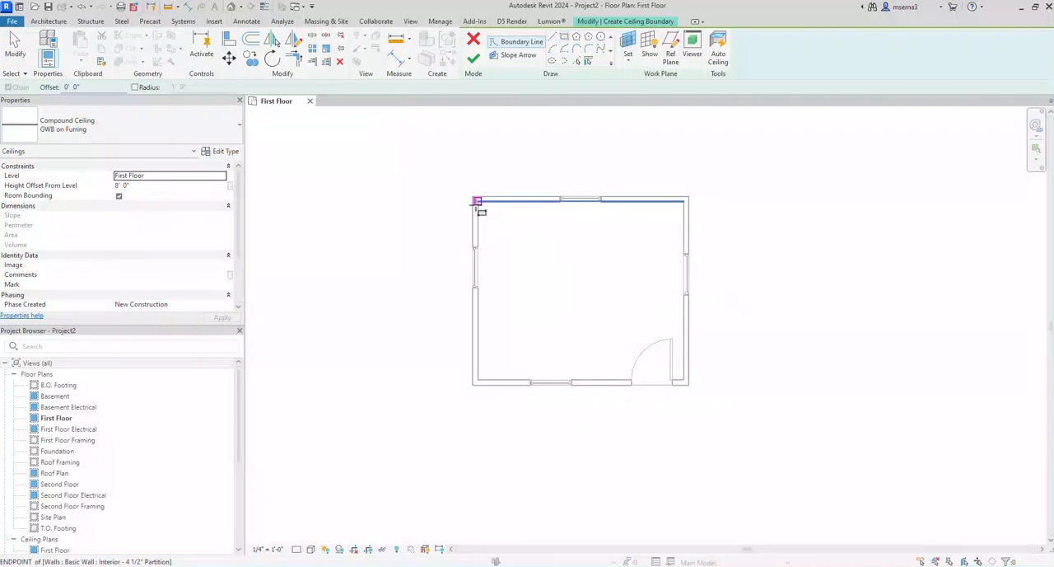
click(477, 202)
click(684, 381)
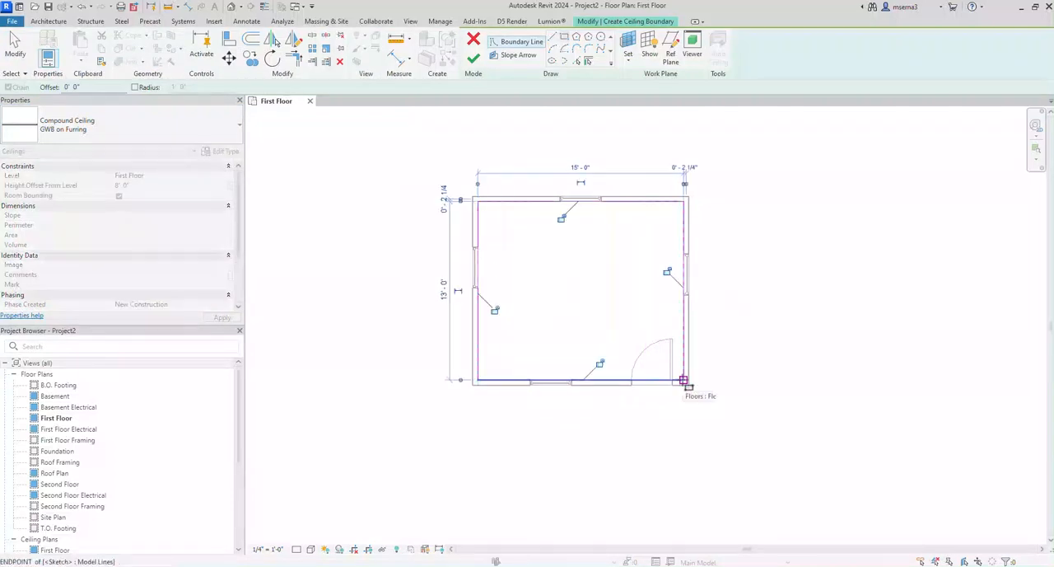
click(474, 59)
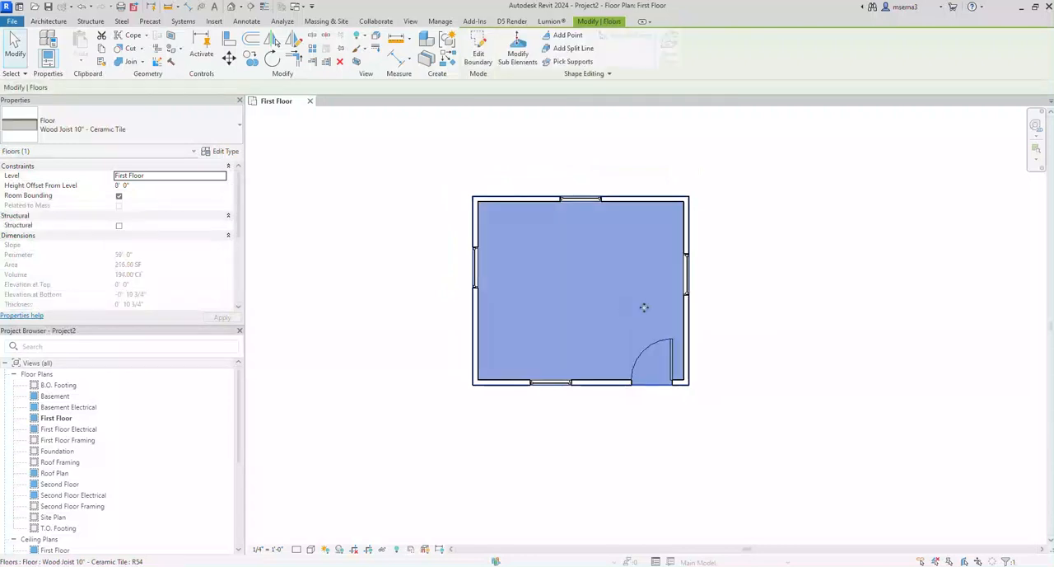
click(720, 332)
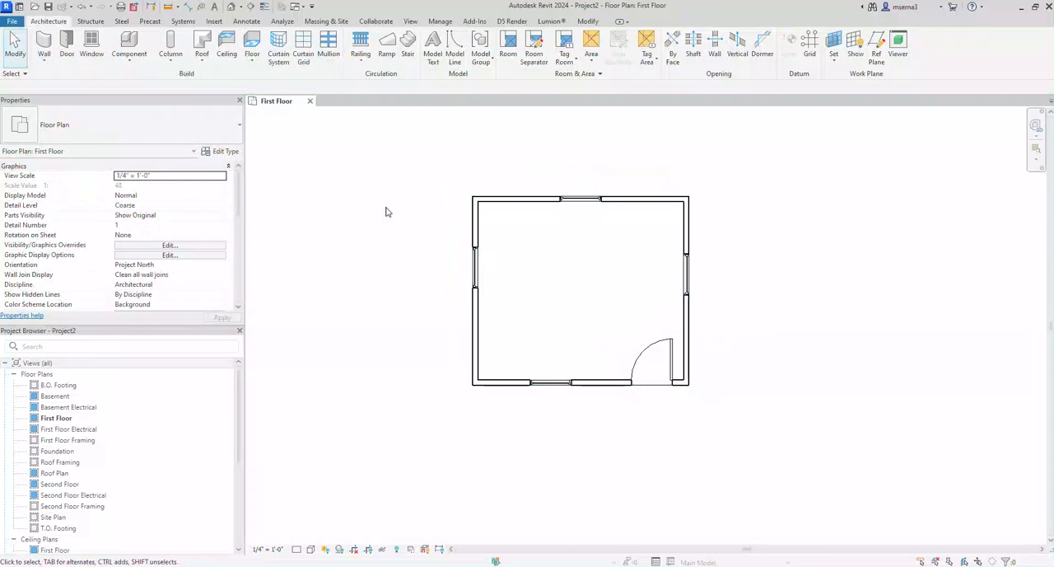
Step: Open the default 3D view and select the ceiling, floor and front wall area to examine the building
click(232, 8)
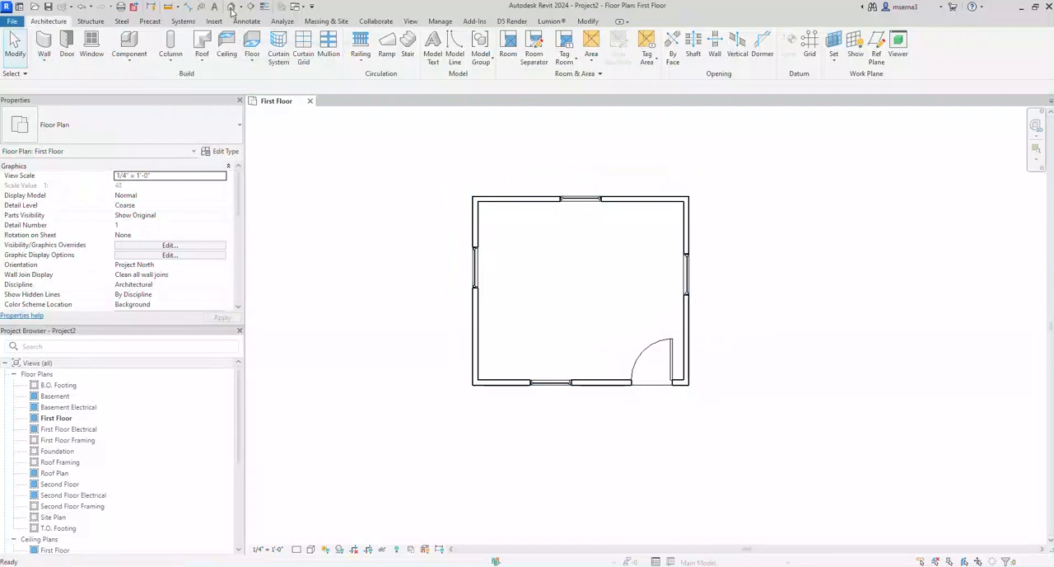
shift+middle_drag(676, 276, 549, 430)
scroll(474, 307, up, 2)
click(480, 295)
click(549, 431)
click(513, 266)
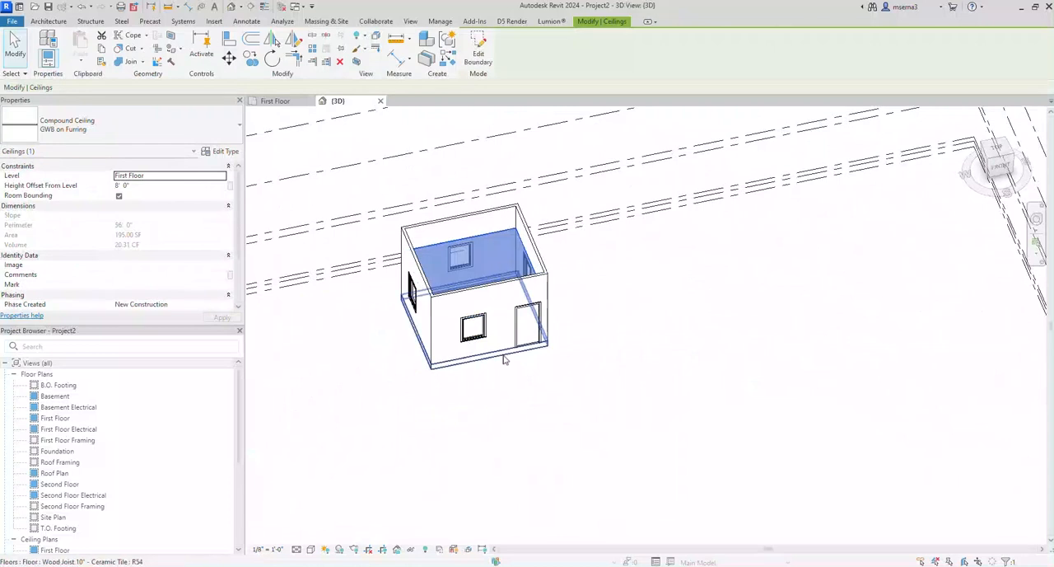
click(504, 357)
click(441, 306)
click(551, 391)
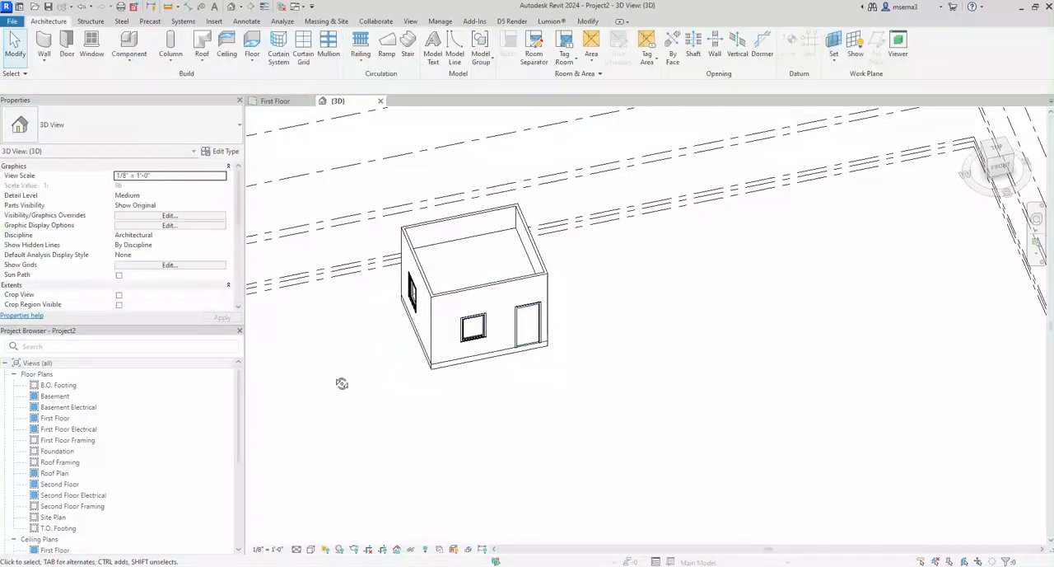
Step: Inspect the type properties and available types of the window beside the door, keeping Fixed with Trim 36" x 48"
shift+middle_drag(344, 381, 464, 365)
scroll(466, 361, up, 4)
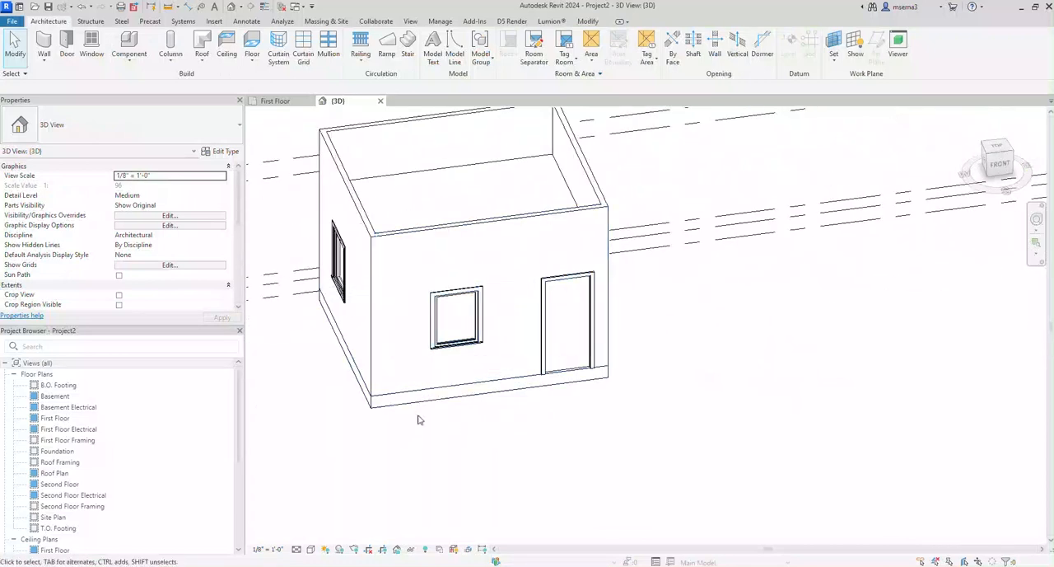
shift+middle_drag(305, 426, 428, 379)
click(467, 346)
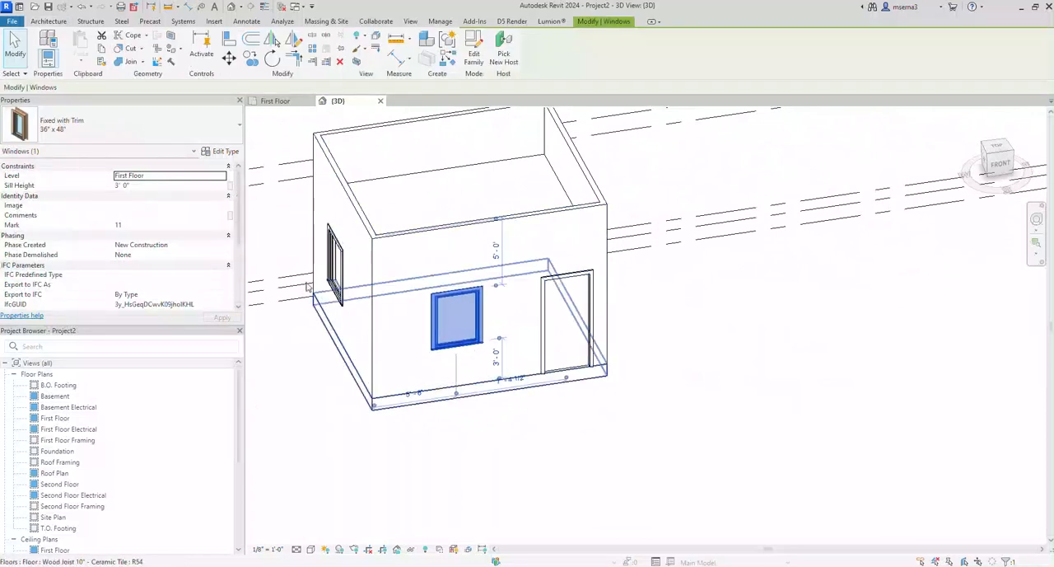
click(225, 151)
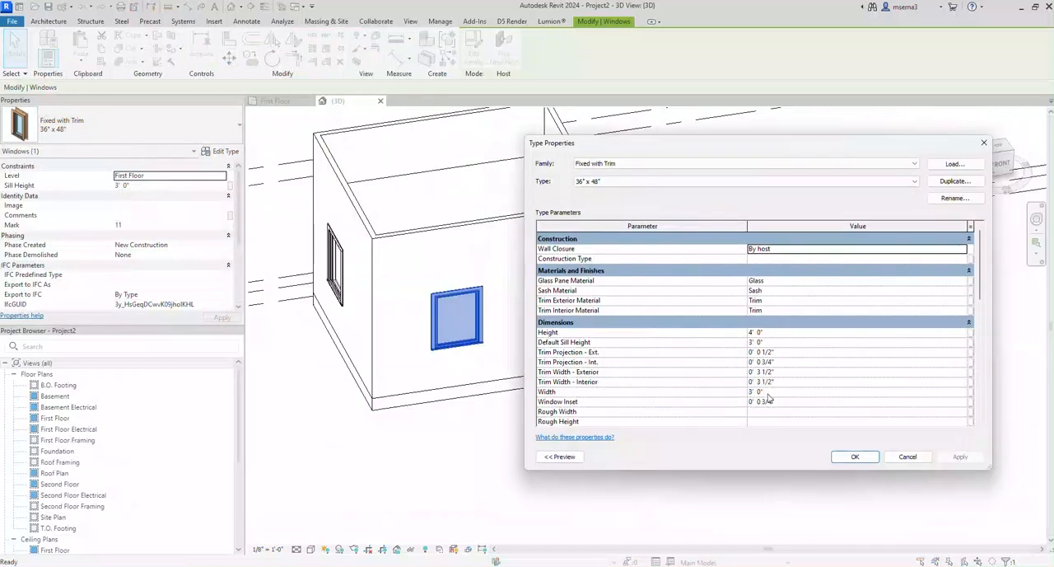
click(906, 458)
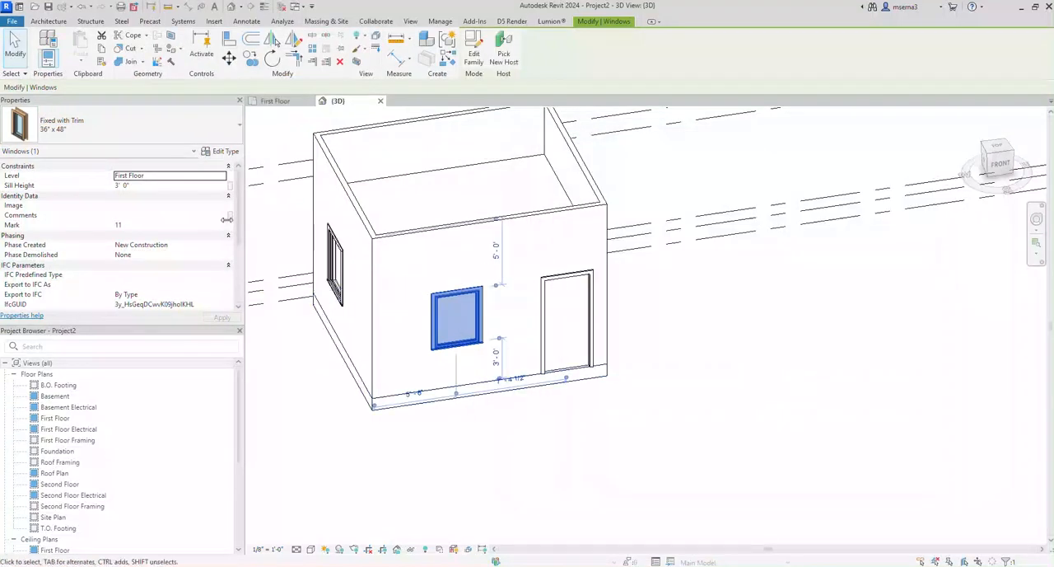
click(162, 126)
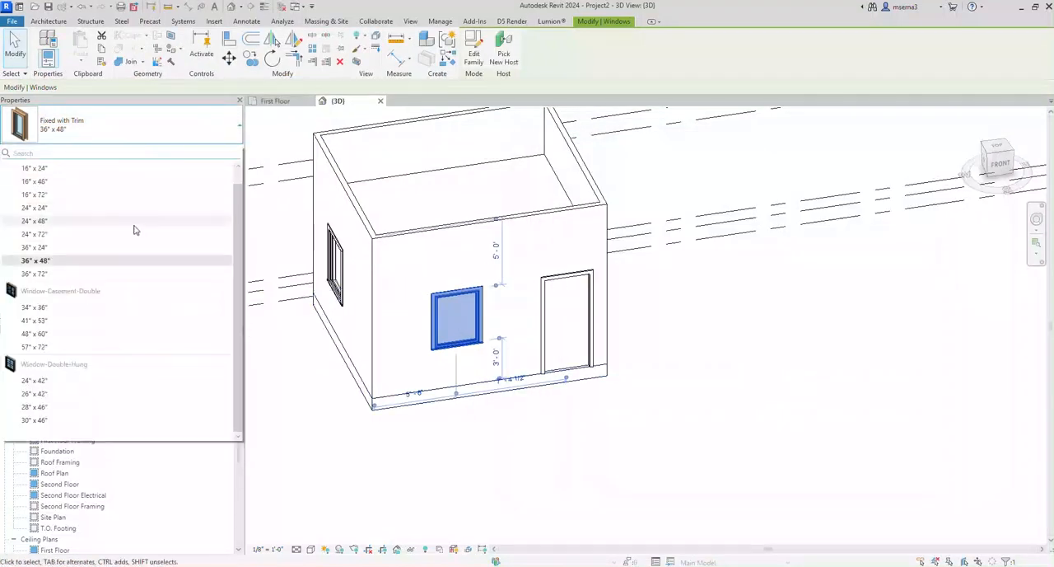
scroll(135, 232, up, 1)
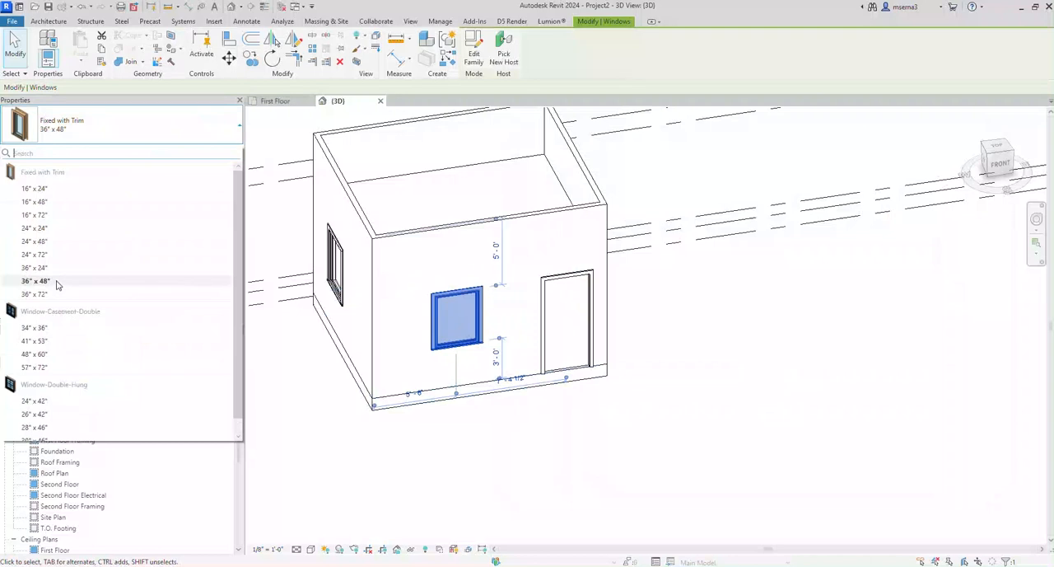
click(72, 284)
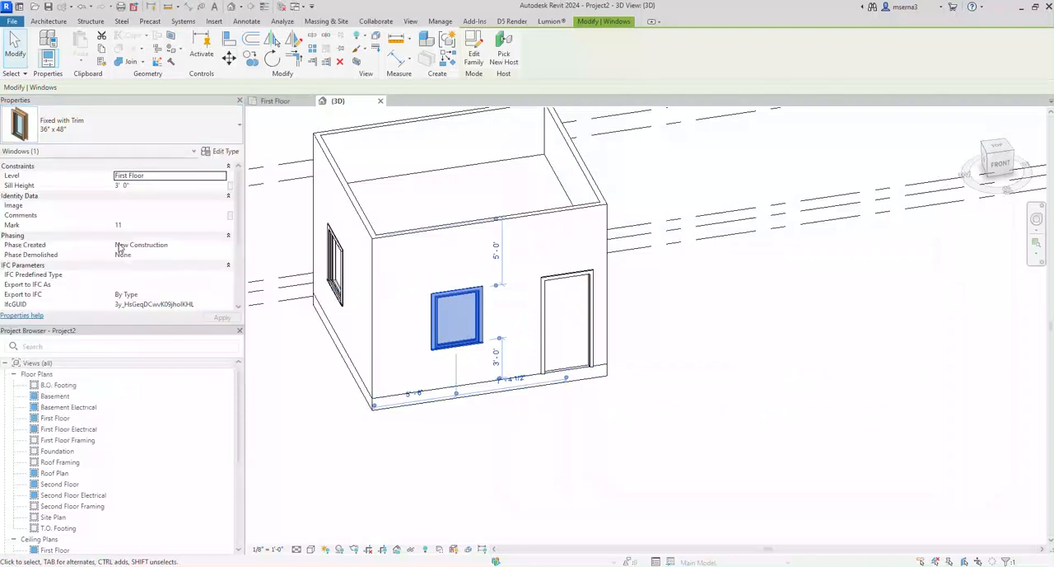
Step: Duplicate the type of the window beside the door under the name XX - 60" x 48"
click(220, 151)
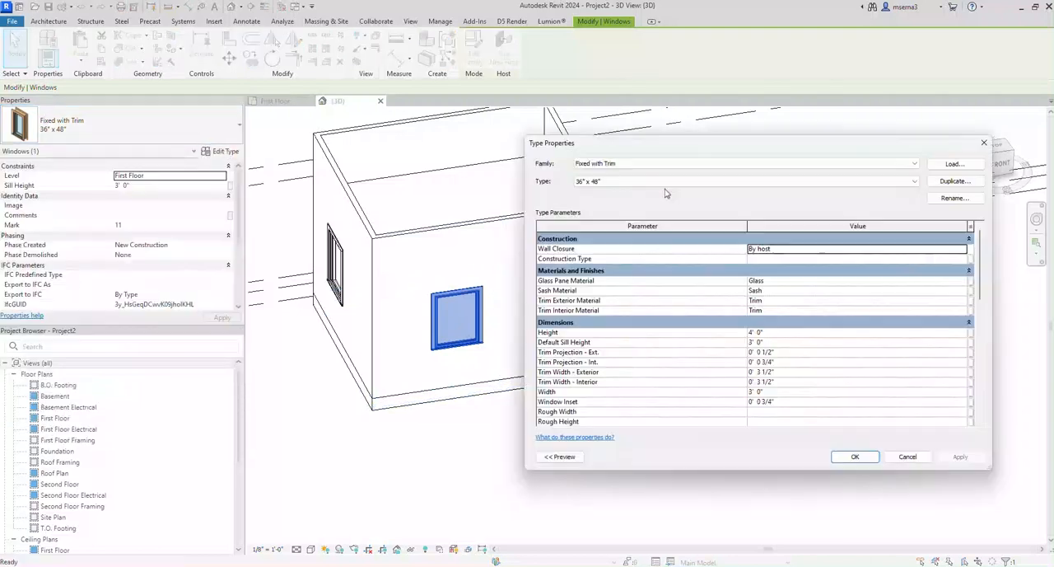
click(955, 182)
click(748, 302)
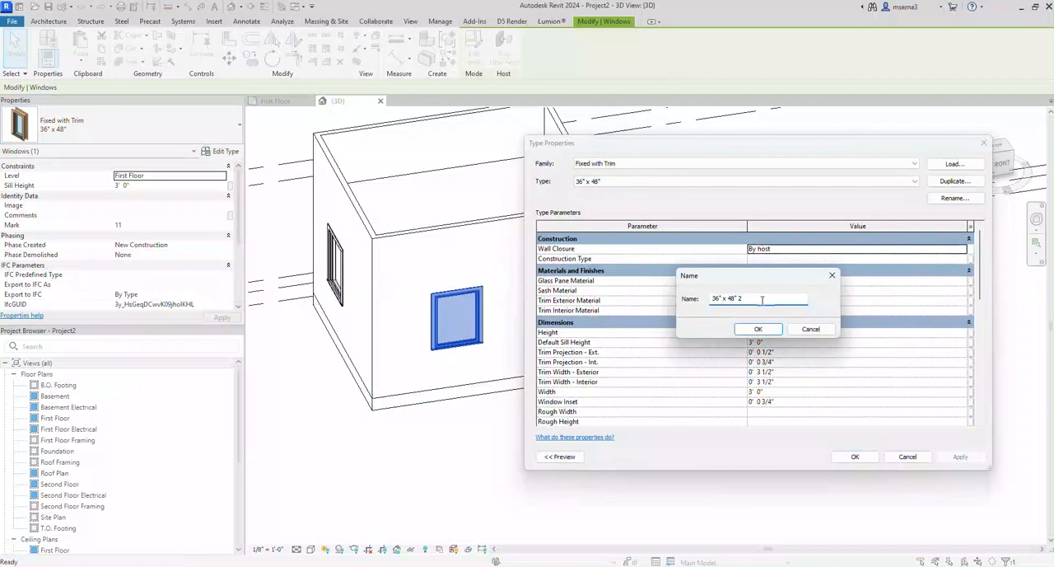
drag(766, 301, 711, 304)
text(XX - 60)
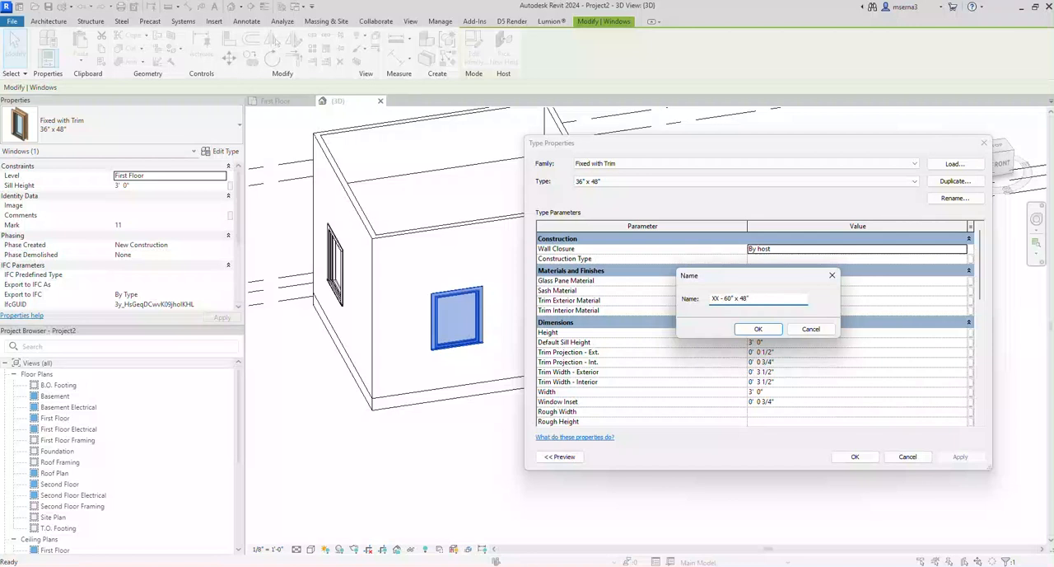
click(758, 328)
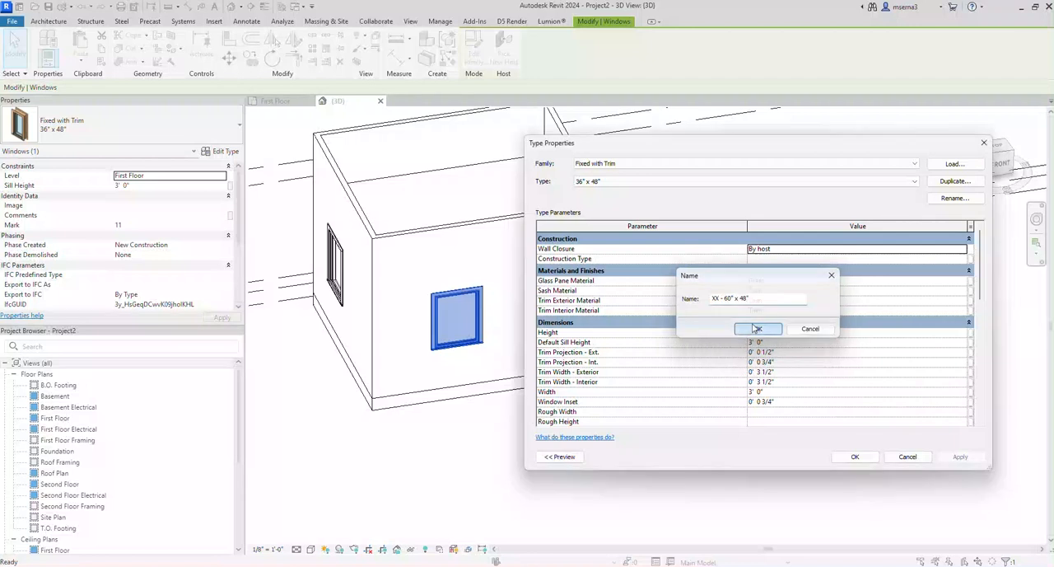
Step: Set the new window type's width to 5' 0", apply it, and check the type of the window beside the door
click(778, 392)
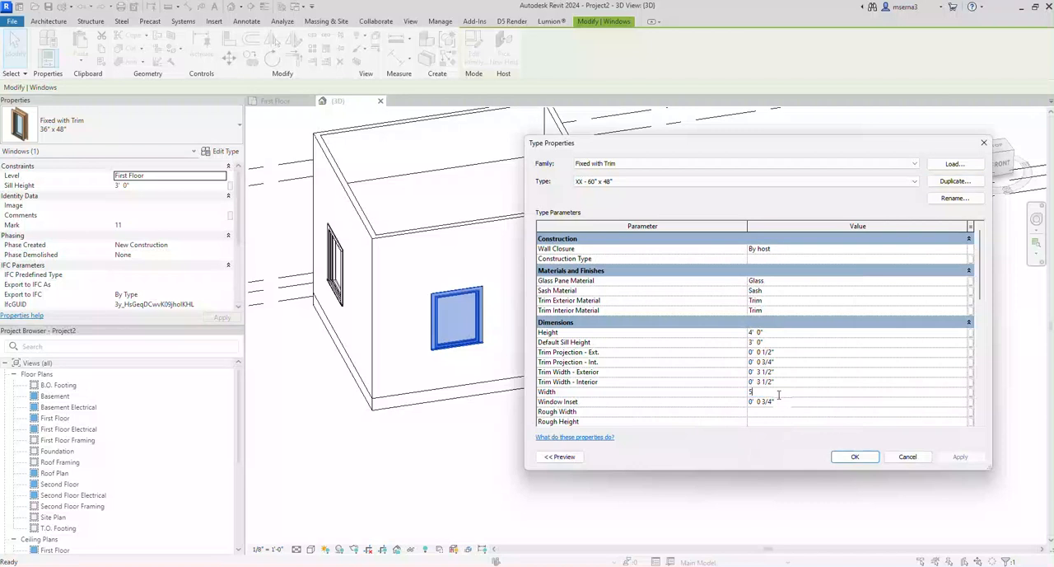
click(791, 402)
click(784, 394)
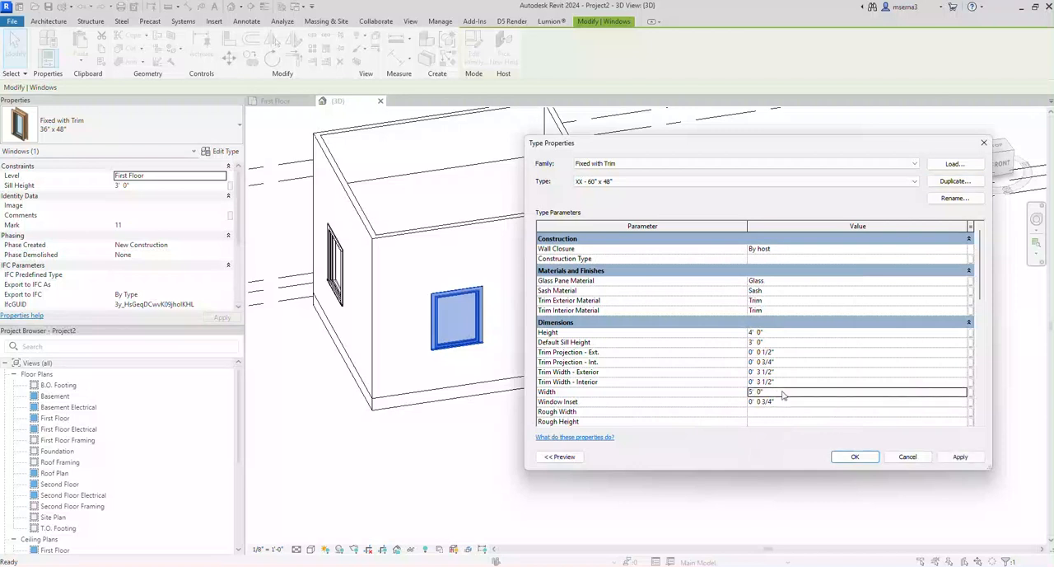
click(856, 456)
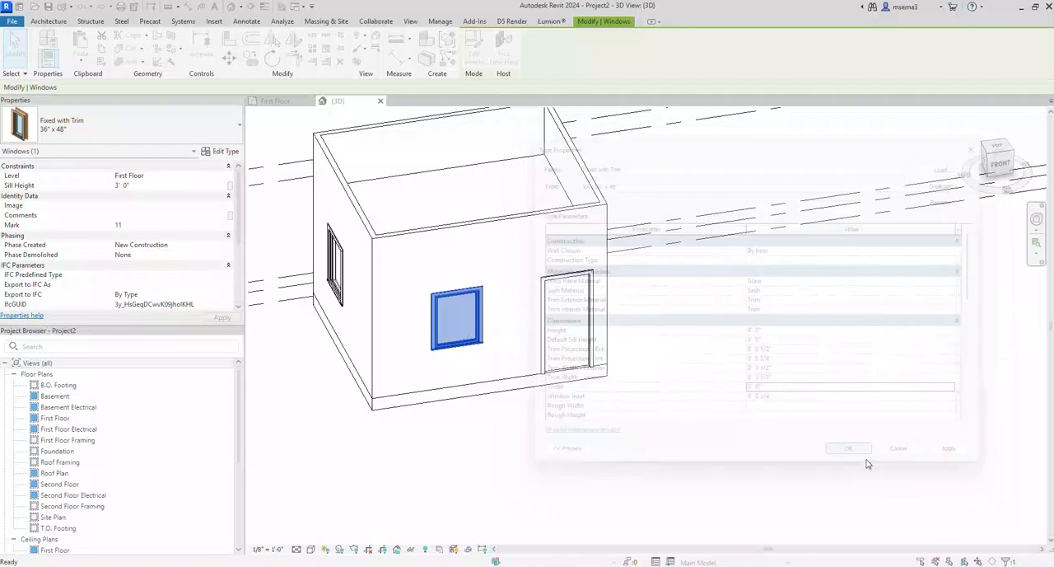
click(458, 475)
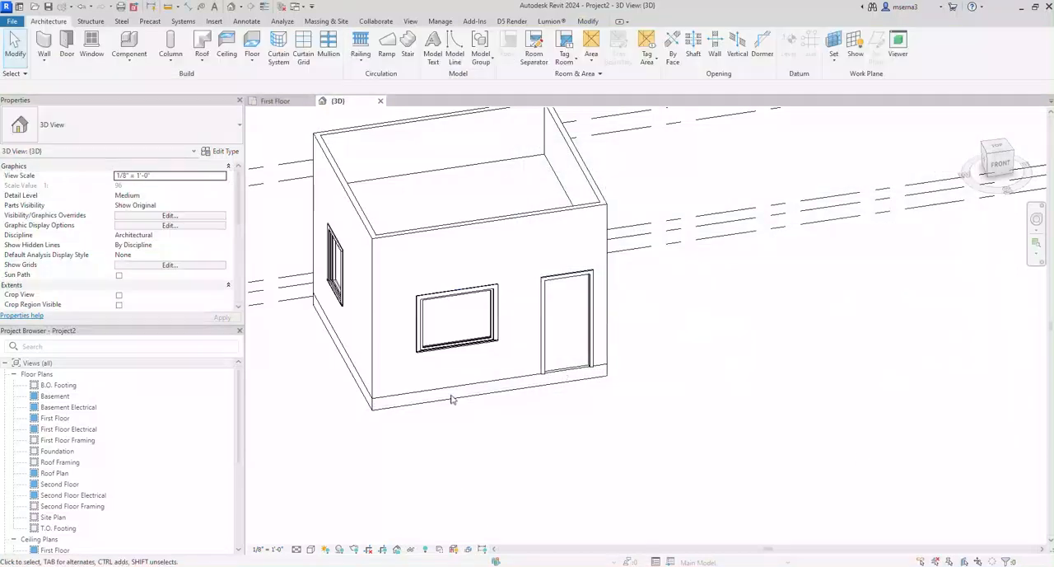
click(427, 303)
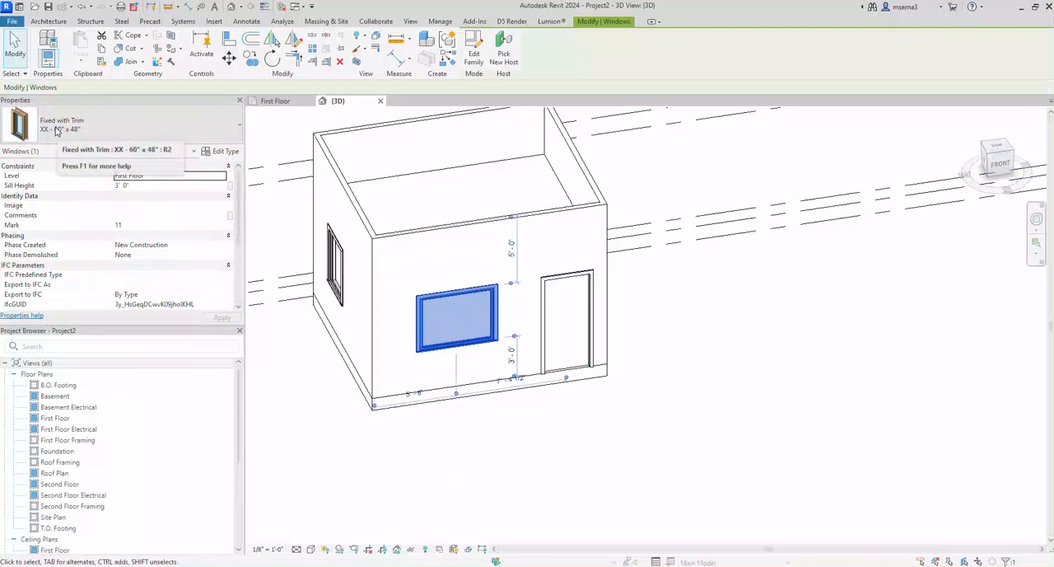
click(375, 477)
Step: Change the window in the left side wall to the Fixed with Trim XX - 60" x 48" type
shift+middle_drag(348, 487, 443, 459)
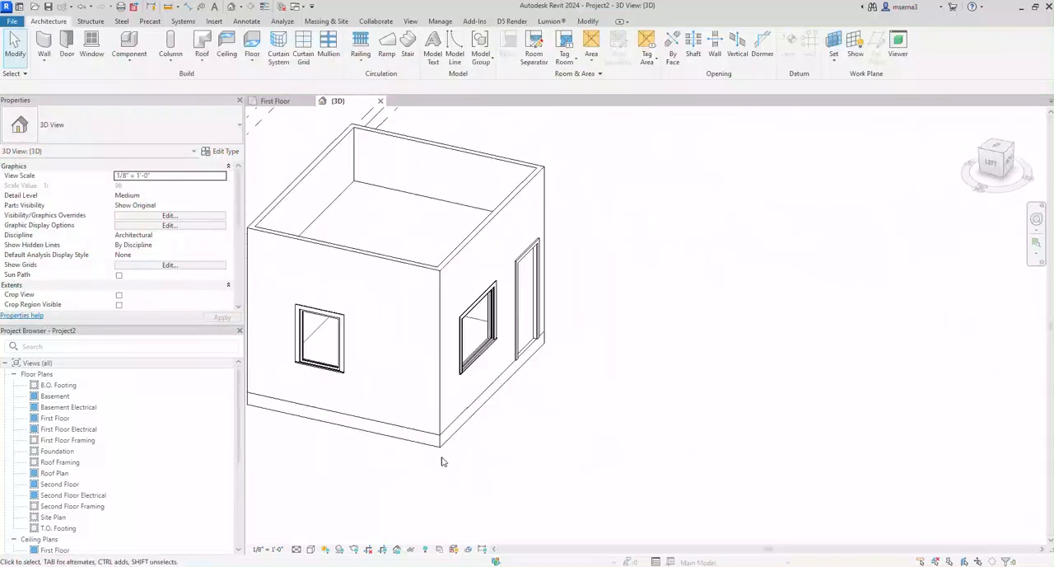
click(326, 327)
click(106, 124)
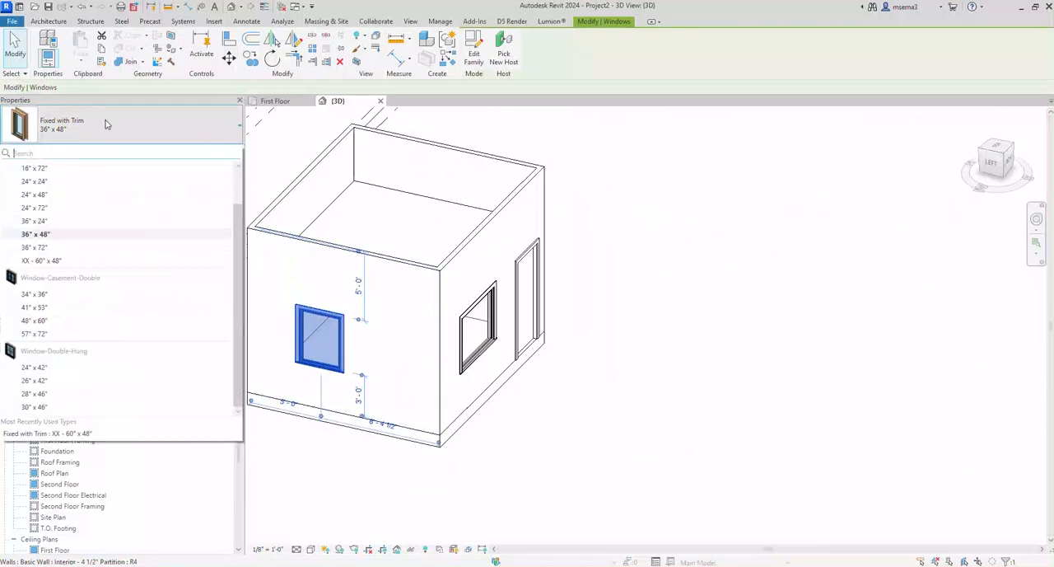
click(66, 261)
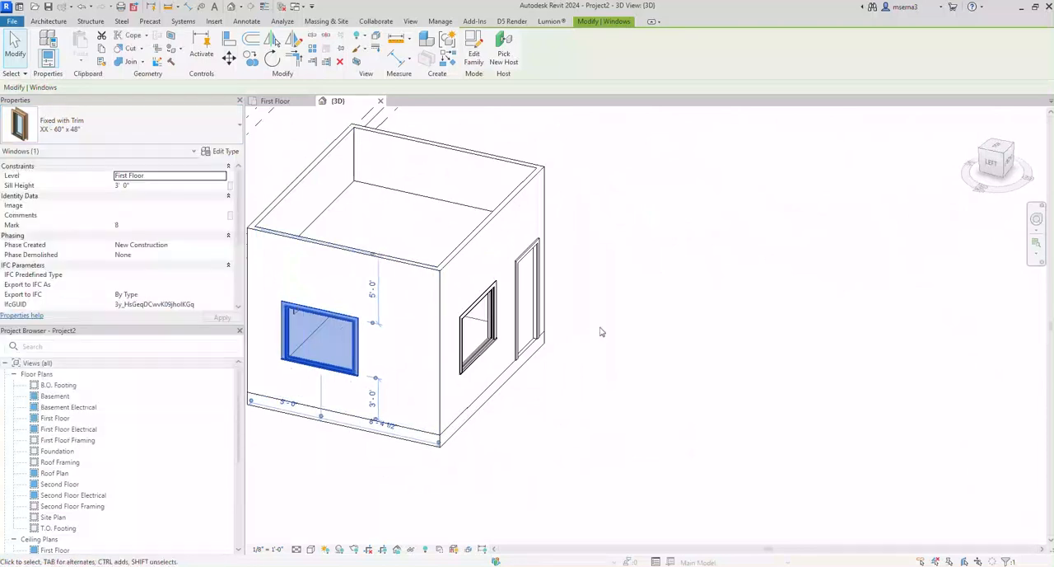
click(646, 333)
Step: Try a sill height of 0' 0" for the window beside the door and undo the change
shift+middle_drag(646, 333, 482, 309)
click(488, 306)
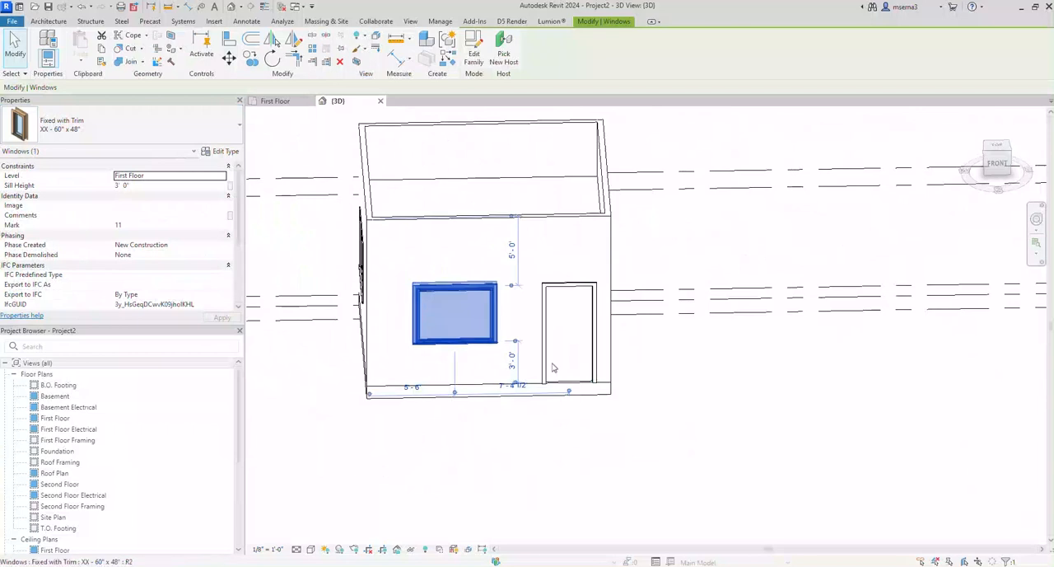
shift+middle_drag(359, 425, 336, 412)
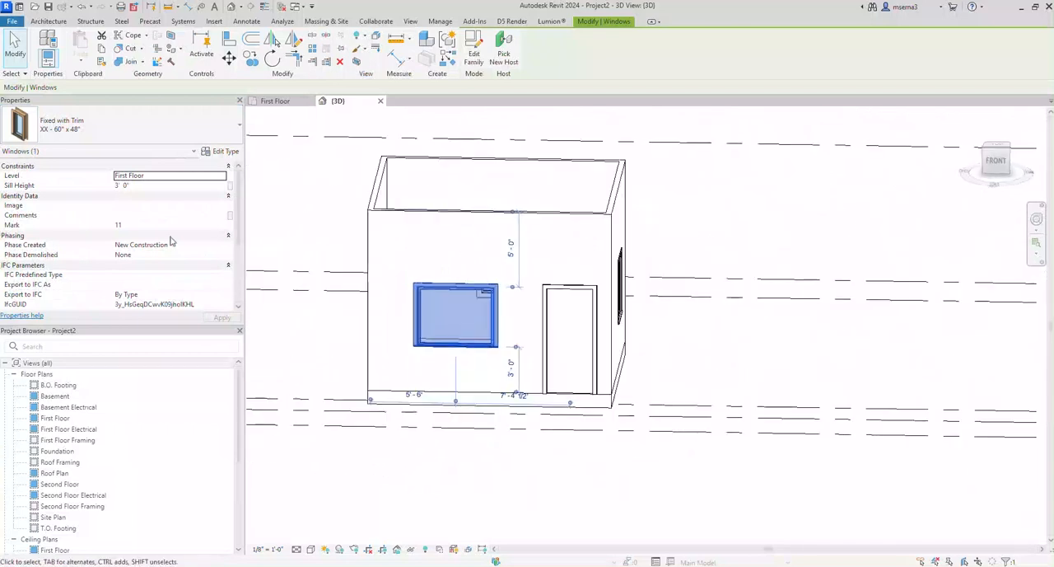
click(151, 187)
text(0)
key(Return)
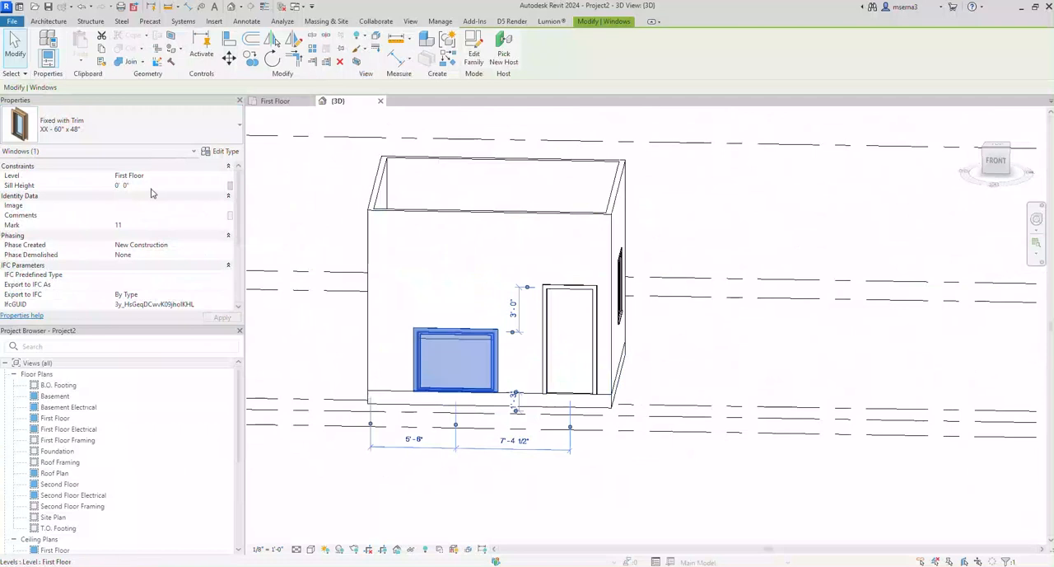
click(534, 494)
key(ctrl+z)
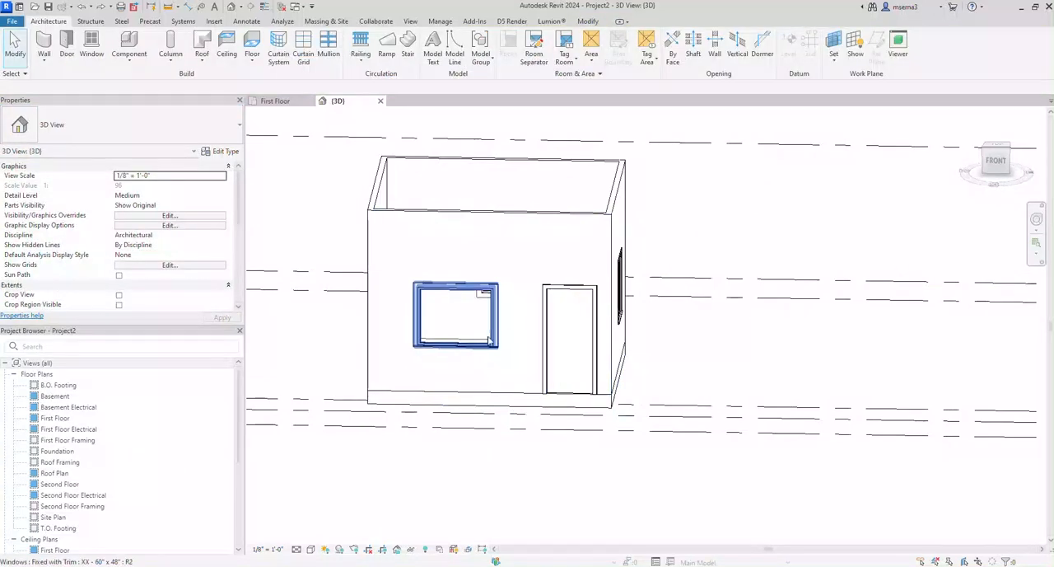
Step: Try a sill height of 5' 0" for the window beside the door and undo the change
click(497, 341)
click(514, 368)
text(5)
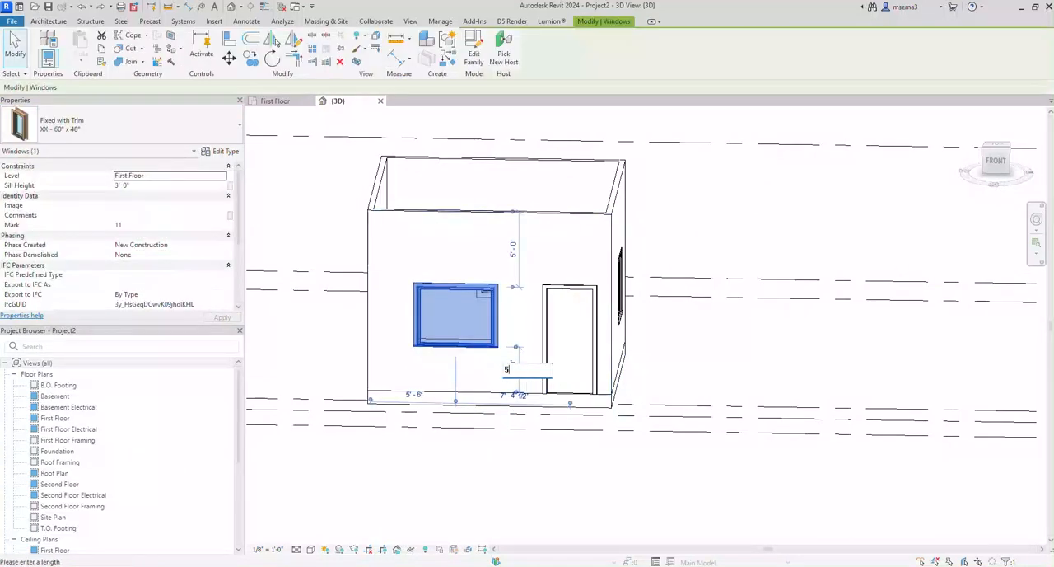
key(Return)
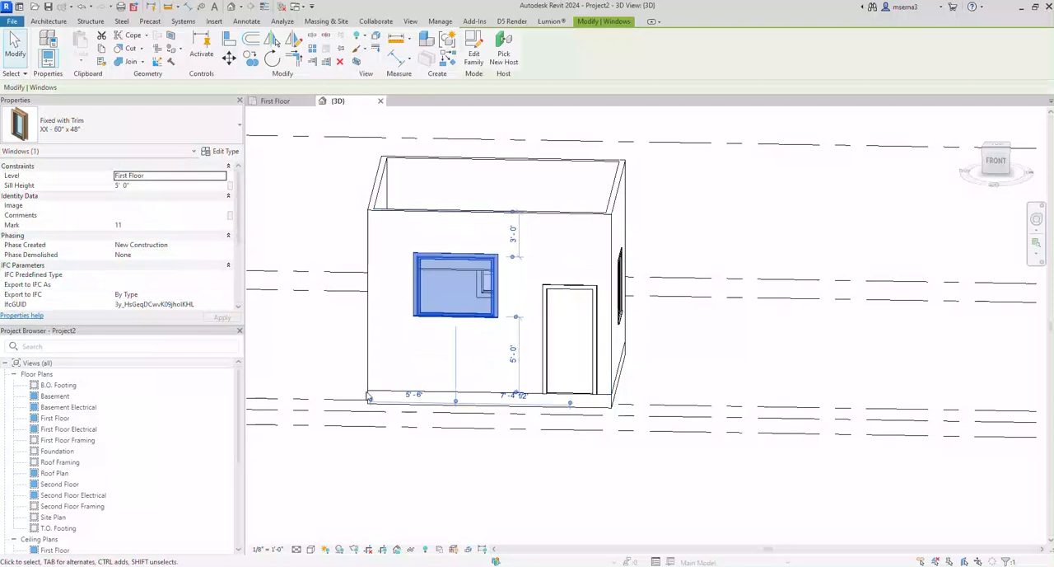
click(351, 490)
shift+middle_drag(351, 490, 272, 486)
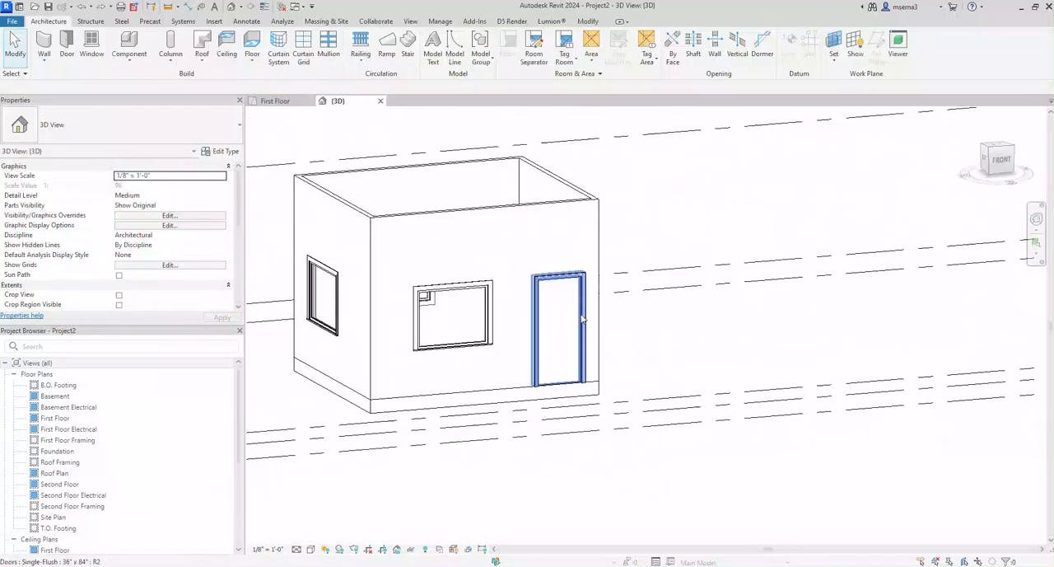
Step: Review the type properties of the window beside the door and close them without making changes
click(453, 337)
shift+middle_drag(392, 406, 419, 403)
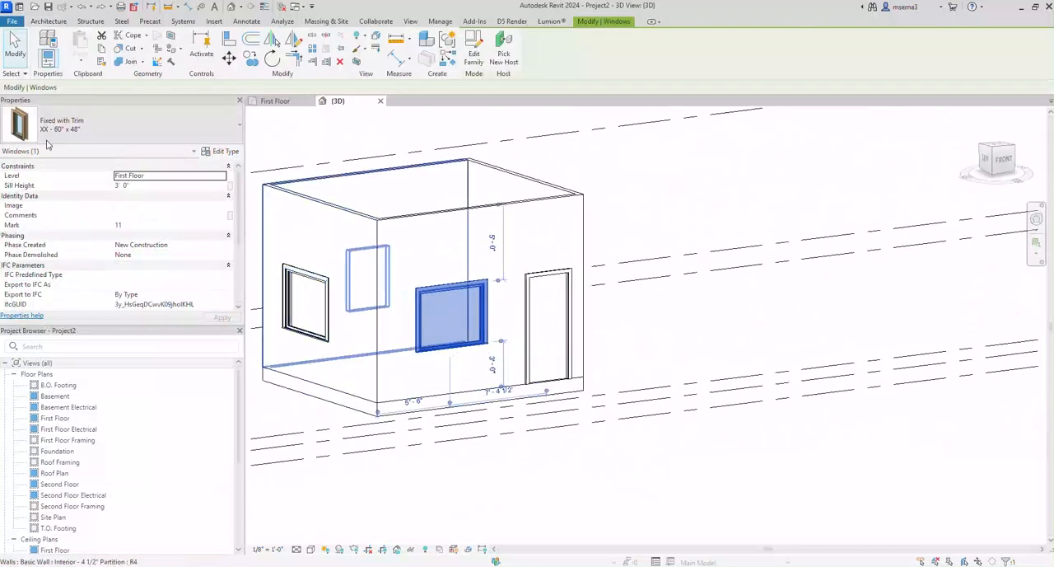
click(223, 152)
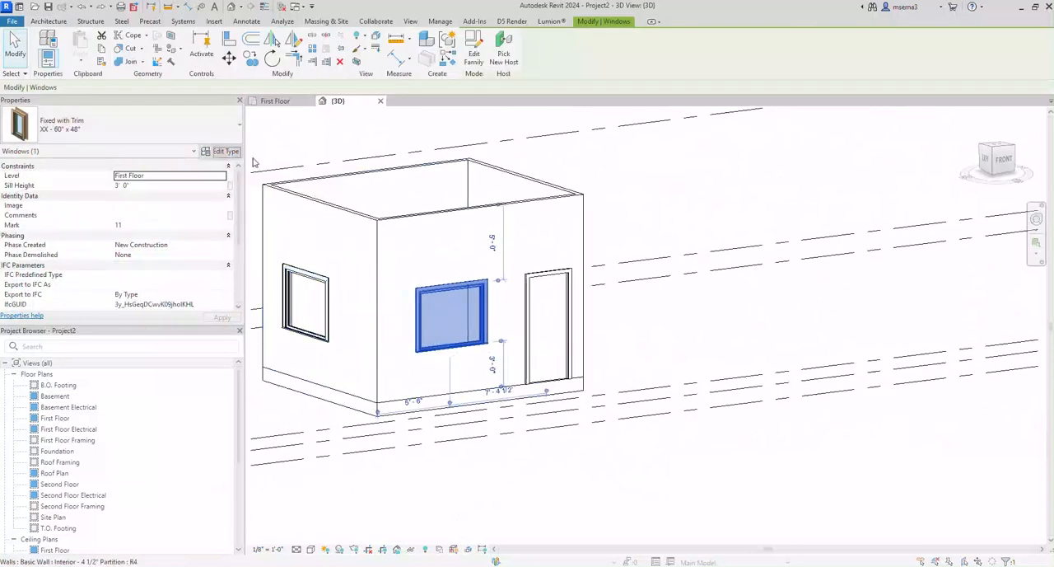
click(983, 143)
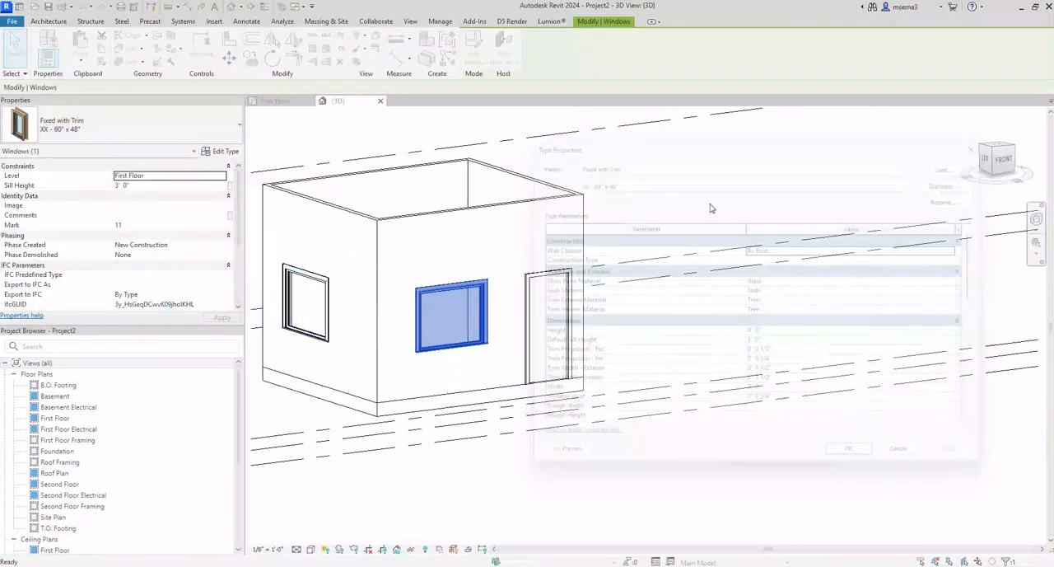
click(365, 478)
shift+middle_drag(323, 476, 242, 475)
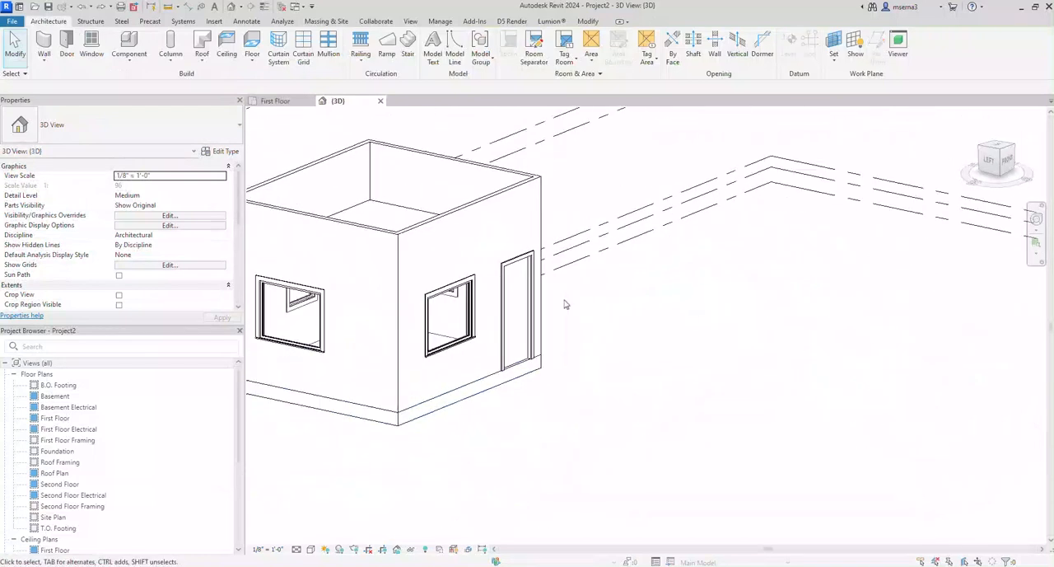
Step: Examine the Single-Flush door's type properties, including its dimensions and materials, and cancel without making changes
click(538, 327)
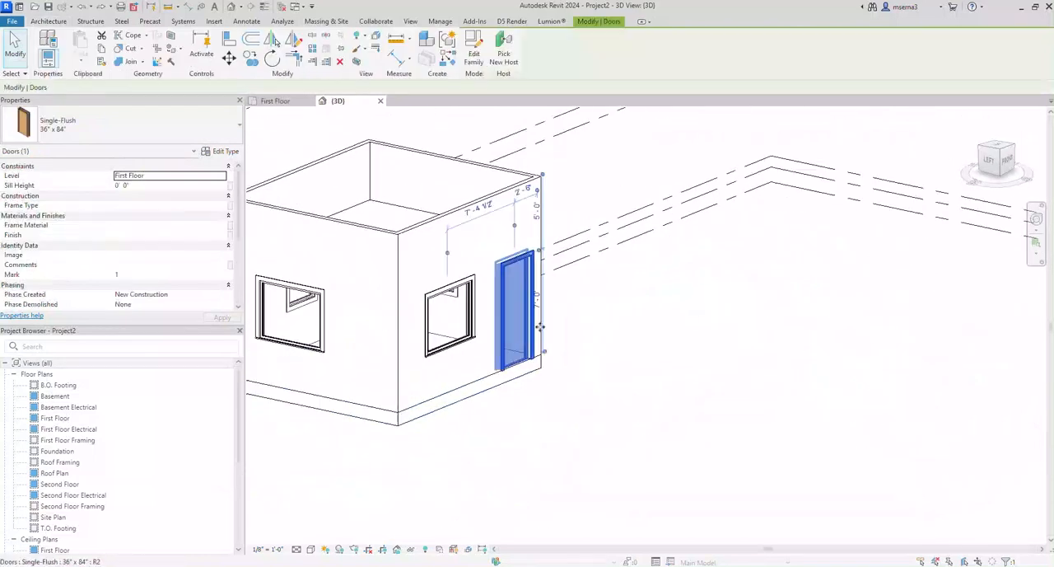
click(221, 151)
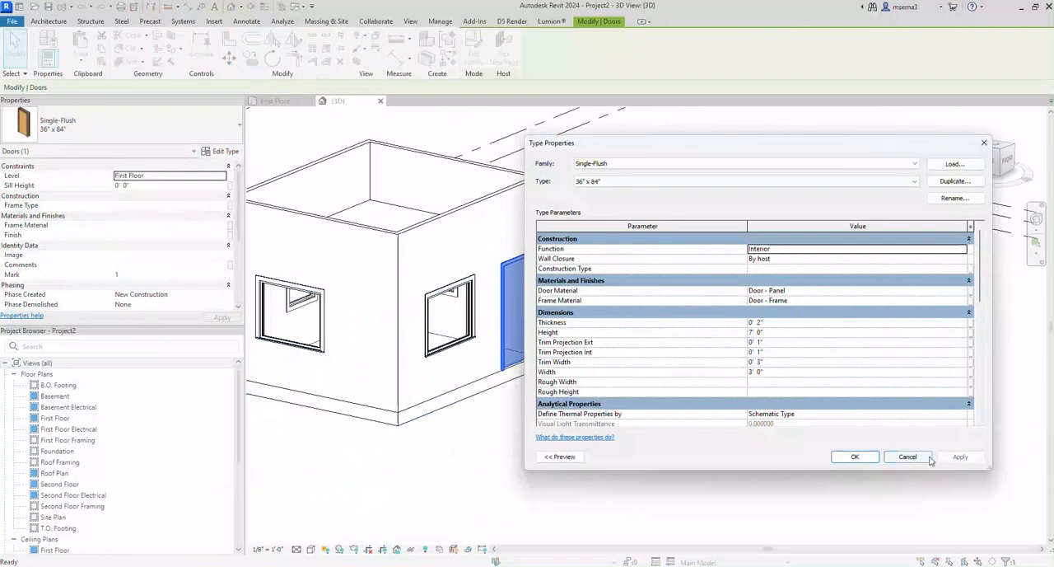
click(908, 456)
click(558, 469)
shift+middle_drag(558, 469, 409, 513)
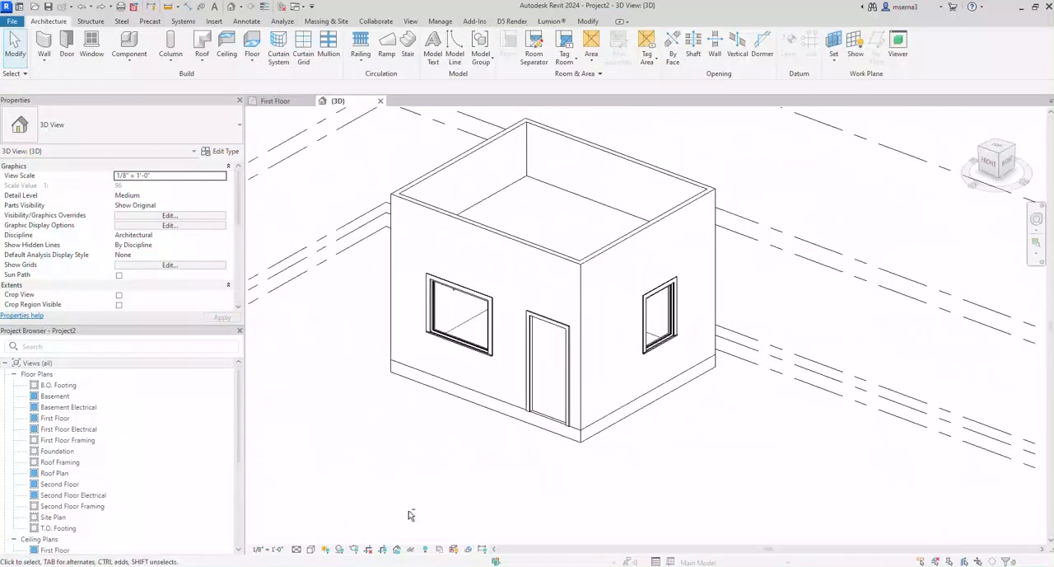